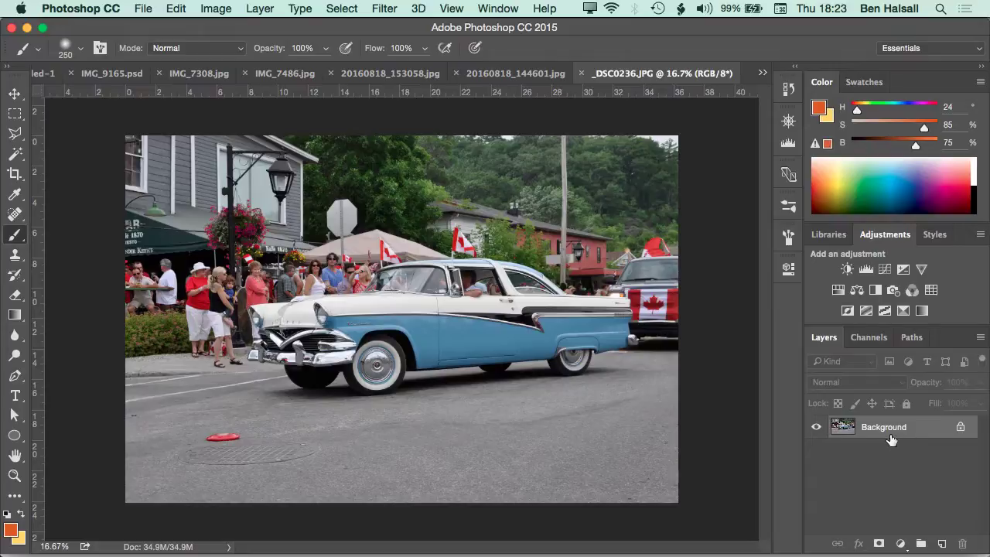
# - Duplicate the Background layer of the car photo
pyautogui.moveTo(897, 431); pyautogui.dragTo(941, 544)
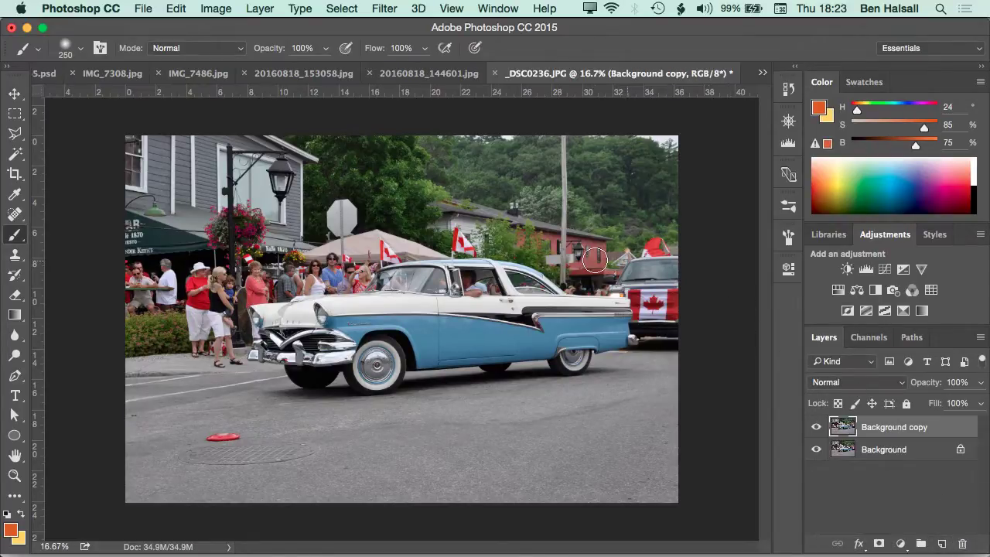
pyautogui.press('super+minus')
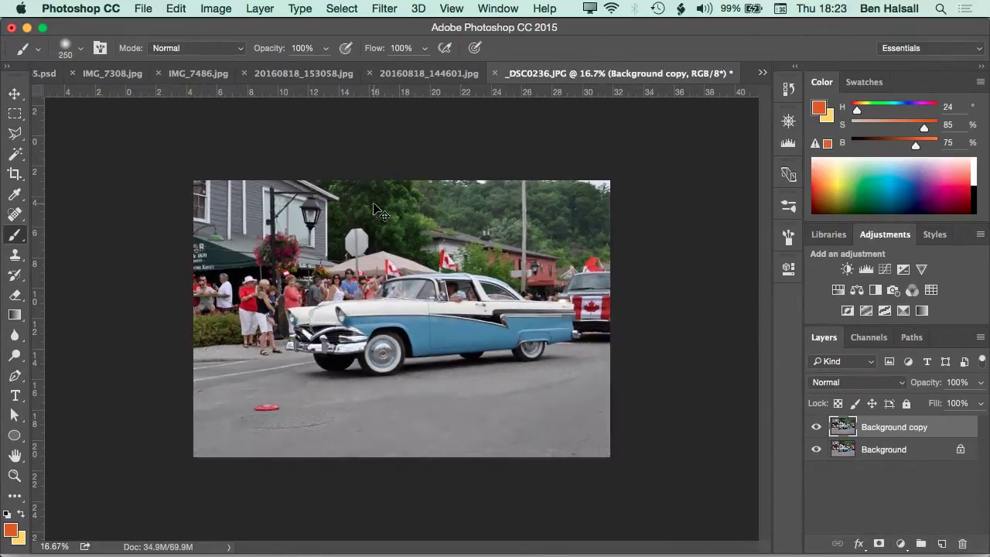
pyautogui.press('super+equal')
pyautogui.press('super+equal')
pyautogui.press('super+equal')
pyautogui.moveTo(420, 342); pyautogui.dragTo(524, 319)
# - Apply a Gaussian Blur with a 34.6-pixel radius to the original Background layer and check it by hiding and reshowing the copy
pyautogui.click(885, 452)
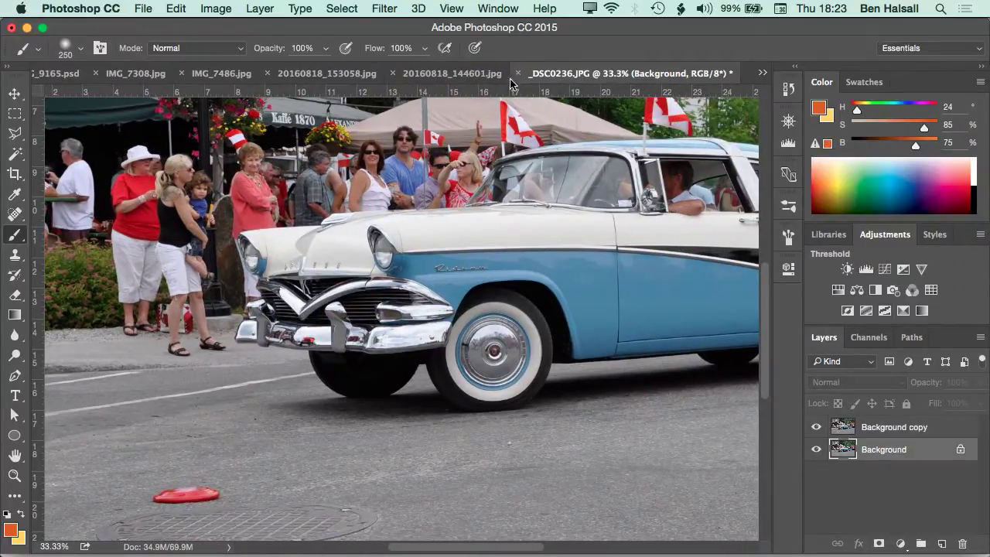
pyautogui.click(384, 7)
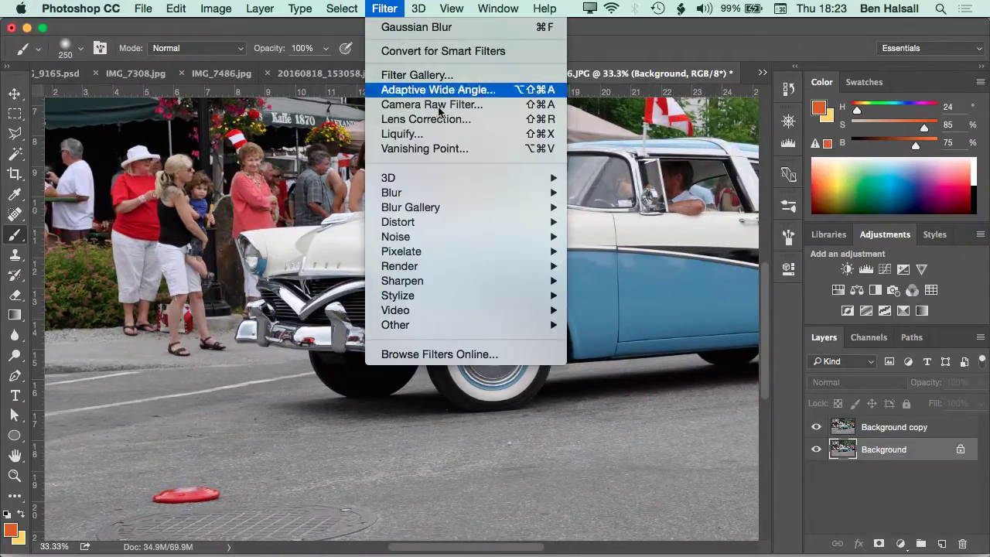
pyautogui.moveTo(455, 194)
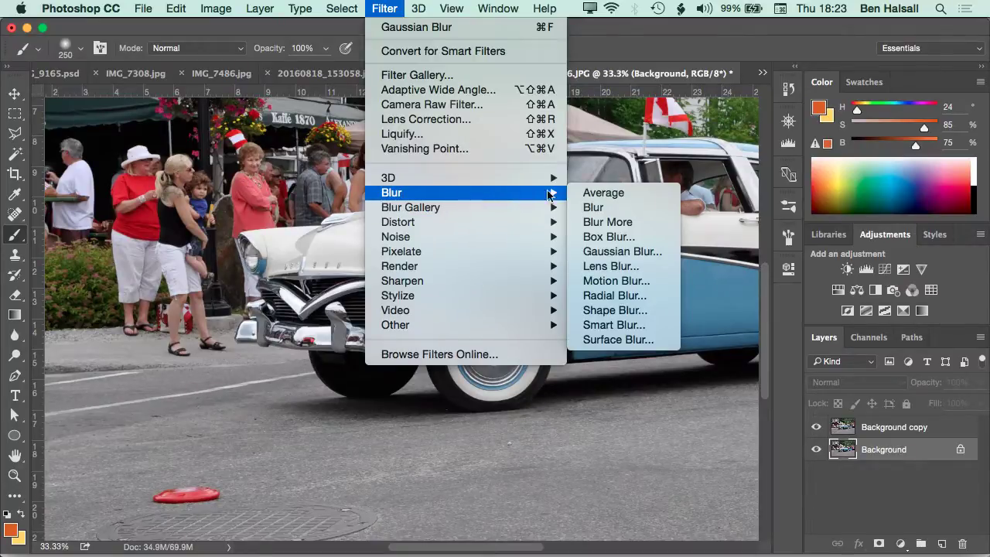
pyautogui.click(621, 252)
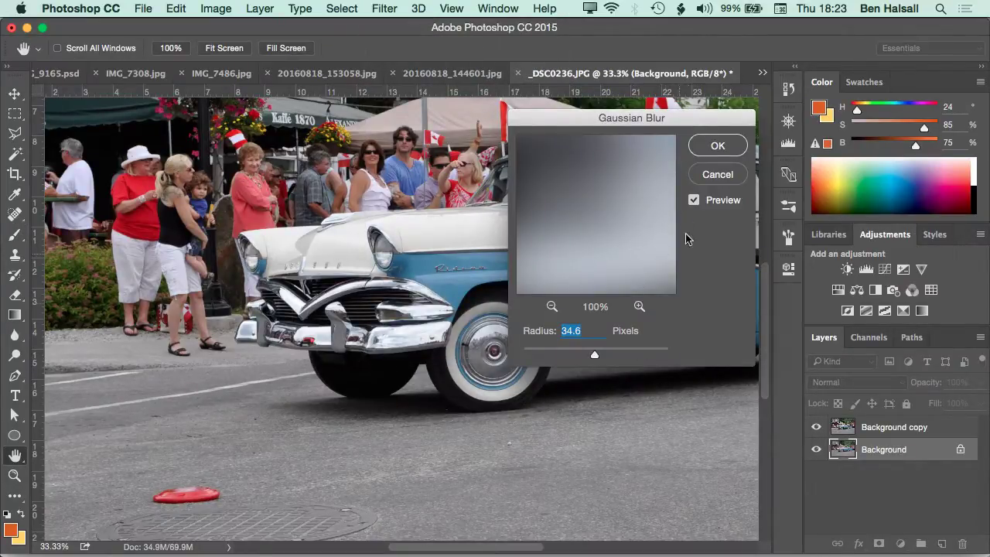
pyautogui.click(717, 145)
pyautogui.press('b')
pyautogui.click(817, 427)
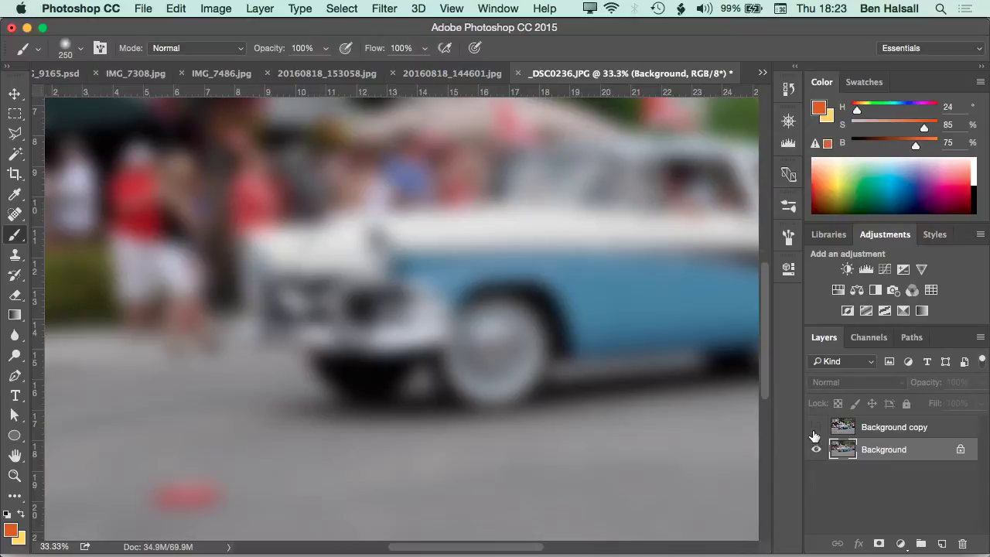
pyautogui.click(816, 427)
# - Add a layer mask to the Background copy layer and invert the mask to black
pyautogui.press('super+minus')
pyautogui.press('super+minus')
pyautogui.press('super+minus')
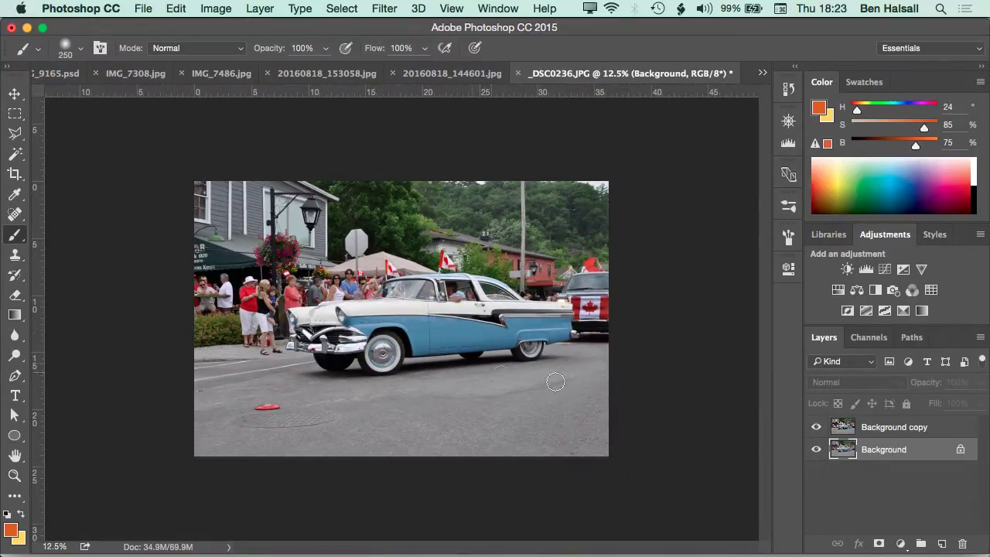
pyautogui.click(846, 427)
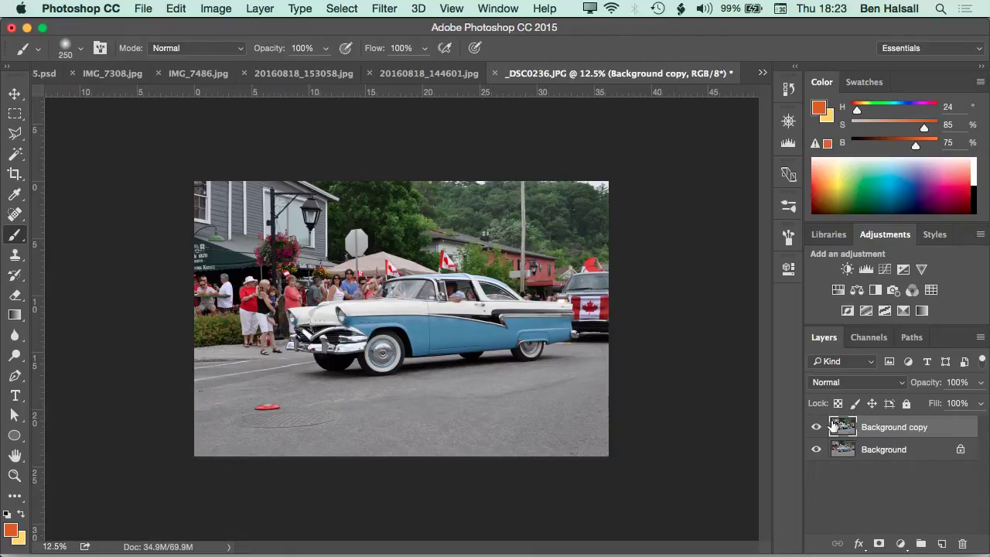
pyautogui.click(939, 544)
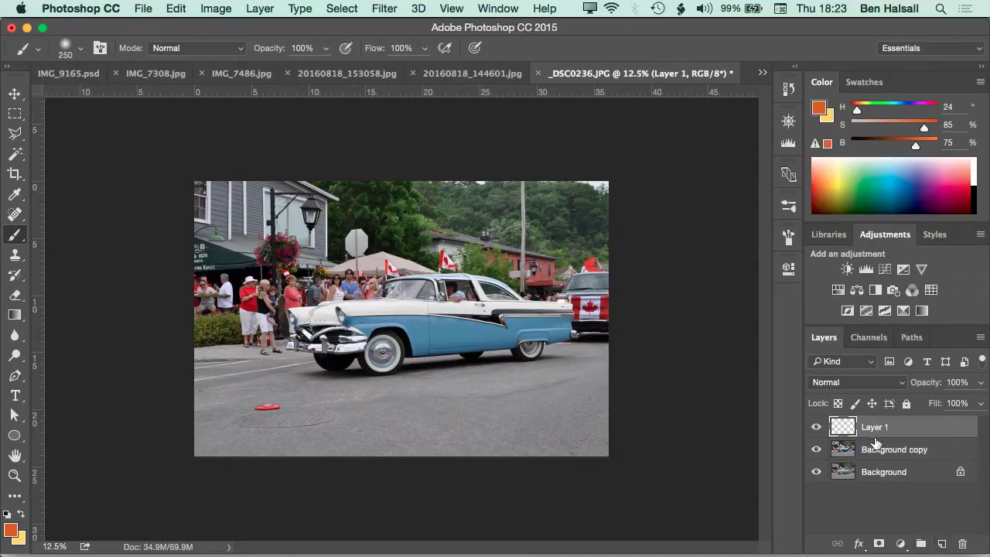
pyautogui.press('super+z')
pyautogui.click(878, 544)
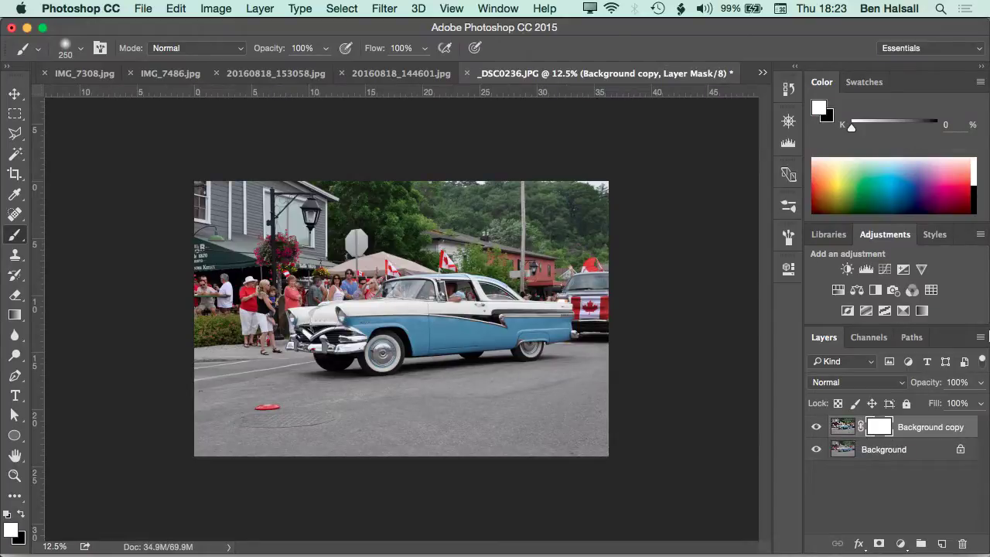
pyautogui.press('super+i')
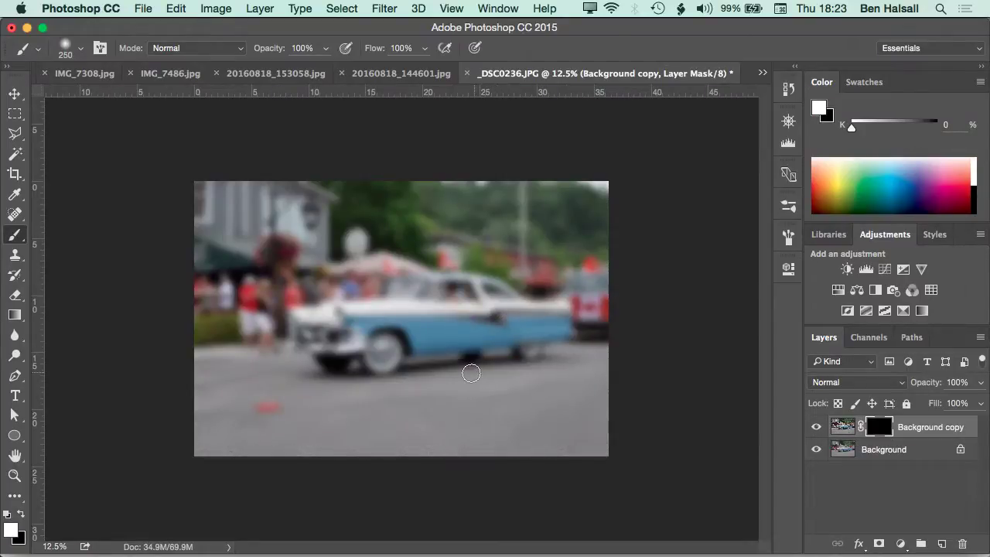
# - Enlarge the brush to 1100 pixels and paint white on the mask over the car's body to bring it back into focus
pyautogui.press(']')
pyautogui.press(']')
pyautogui.press(']')
pyautogui.press(']')
pyautogui.press(']')
pyautogui.press(']')
pyautogui.press(']')
pyautogui.press(']')
pyautogui.moveTo(331, 327)
pyautogui.mouseDown()
pyautogui.moveTo(431, 330)
pyautogui.moveTo(367, 344)
pyautogui.moveTo(423, 339)
pyautogui.moveTo(431, 325)
pyautogui.moveTo(405, 297)
pyautogui.moveTo(462, 294)
pyautogui.moveTo(464, 311)
pyautogui.moveTo(534, 333)
pyautogui.moveTo(405, 338)
pyautogui.moveTo(379, 351)
pyautogui.moveTo(319, 334)
pyautogui.moveTo(396, 320)
pyautogui.moveTo(400, 309)
pyautogui.moveTo(415, 307)
pyautogui.moveTo(340, 360)
pyautogui.mouseUp()
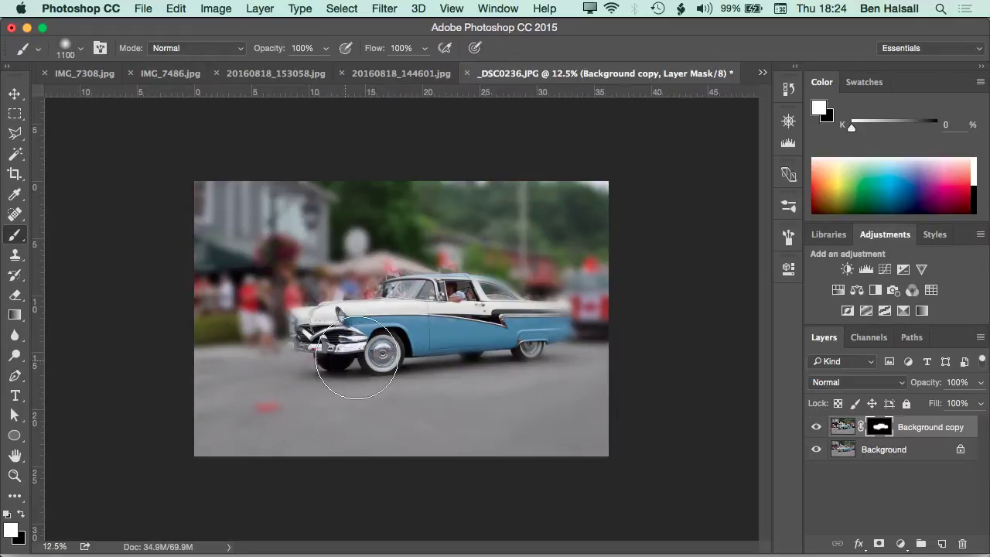
pyautogui.moveTo(470, 311)
pyautogui.mouseDown()
pyautogui.moveTo(525, 306)
pyautogui.moveTo(545, 315)
pyautogui.moveTo(536, 306)
pyautogui.mouseUp()
# - Undo the fill on the Background copy layer's mask
pyautogui.press('super+plus')
pyautogui.press('super+plus')
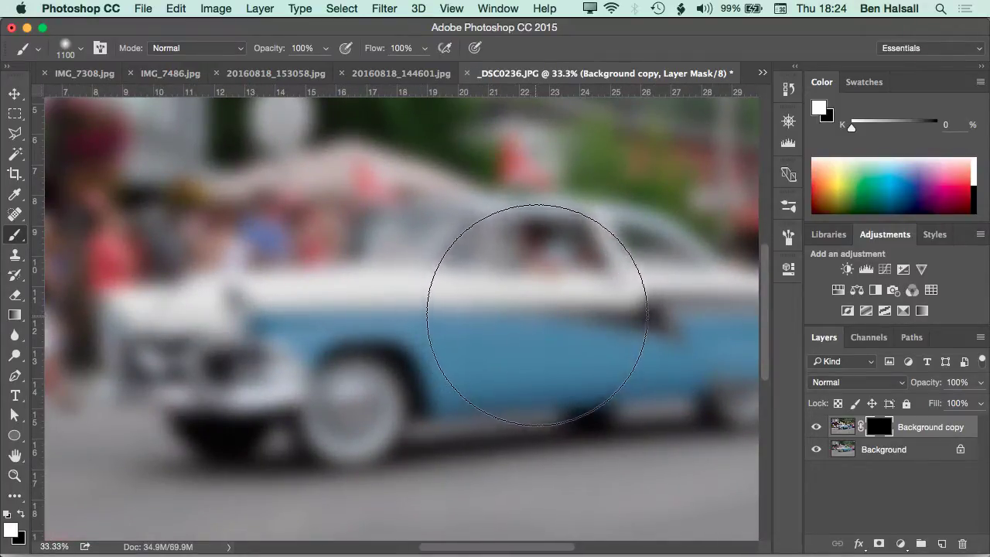
pyautogui.click(188, 8)
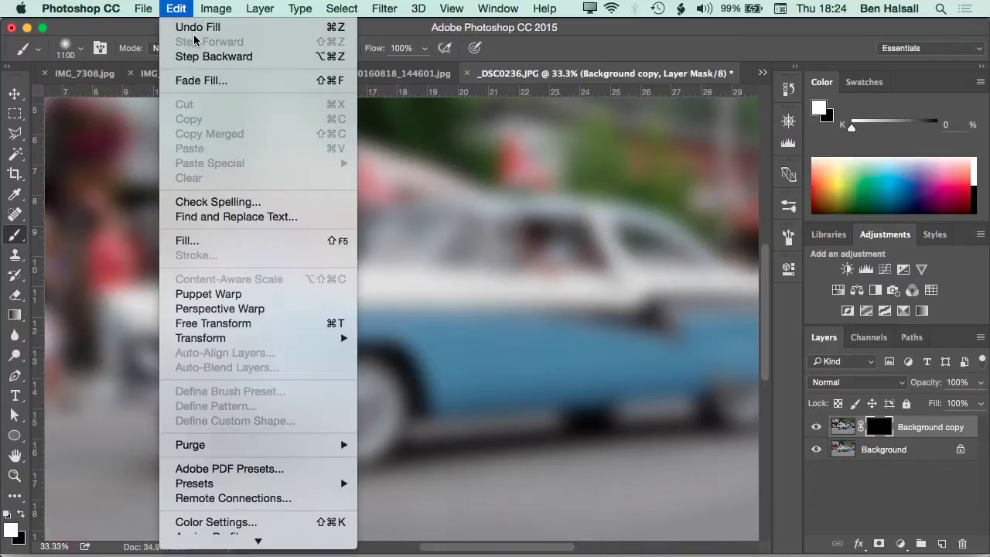
pyautogui.click(191, 34)
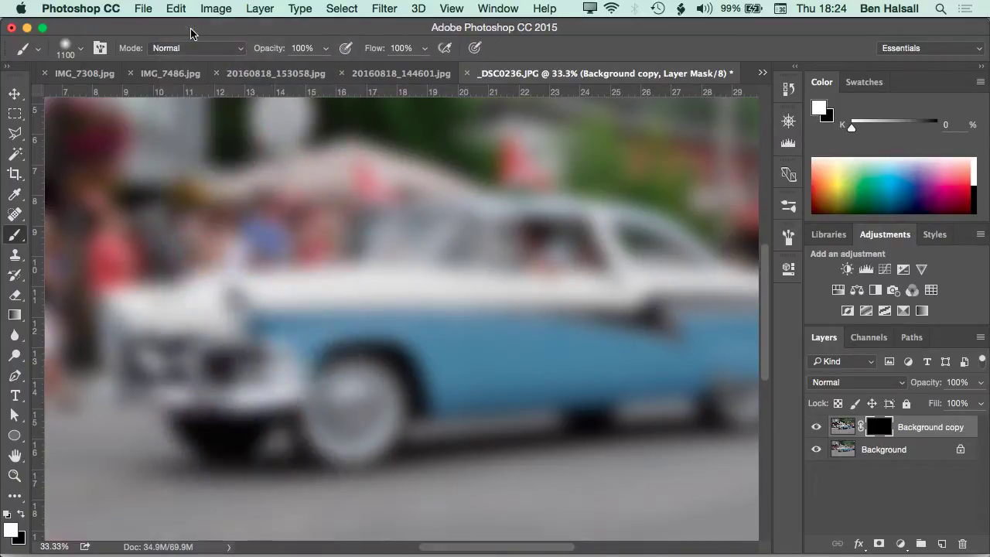
# - Reduce the brush to 300 pixels and paint white on the mask over the car's front headlight and bumper
pyautogui.press('[')
pyautogui.press('[')
pyautogui.press('[')
pyautogui.press('[')
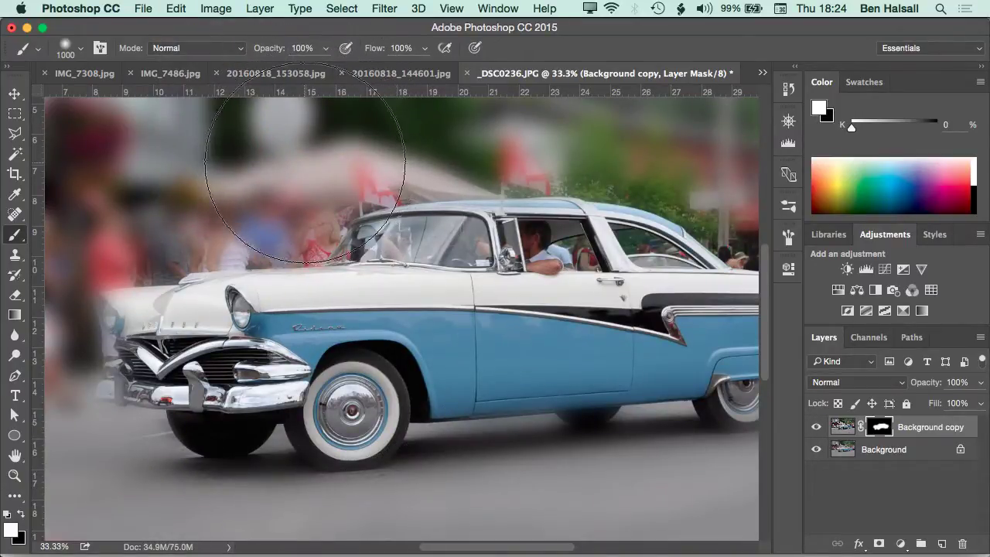
pyautogui.press('[')
pyautogui.press('[')
pyautogui.press('[')
pyautogui.press('[')
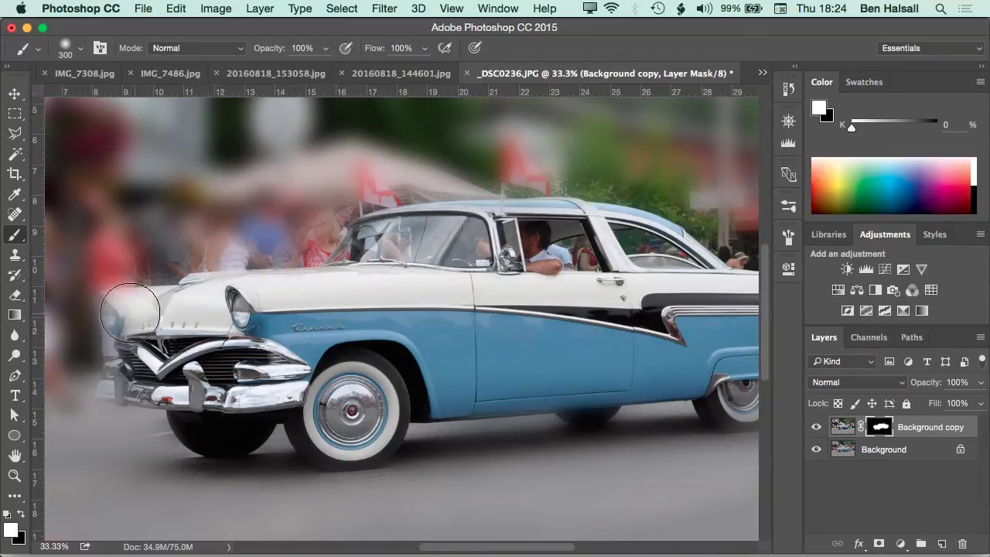
pyautogui.moveTo(126, 310)
pyautogui.mouseDown()
pyautogui.moveTo(135, 360)
pyautogui.moveTo(118, 395)
pyautogui.moveTo(108, 394)
pyautogui.moveTo(200, 392)
pyautogui.moveTo(211, 420)
pyautogui.mouseUp()
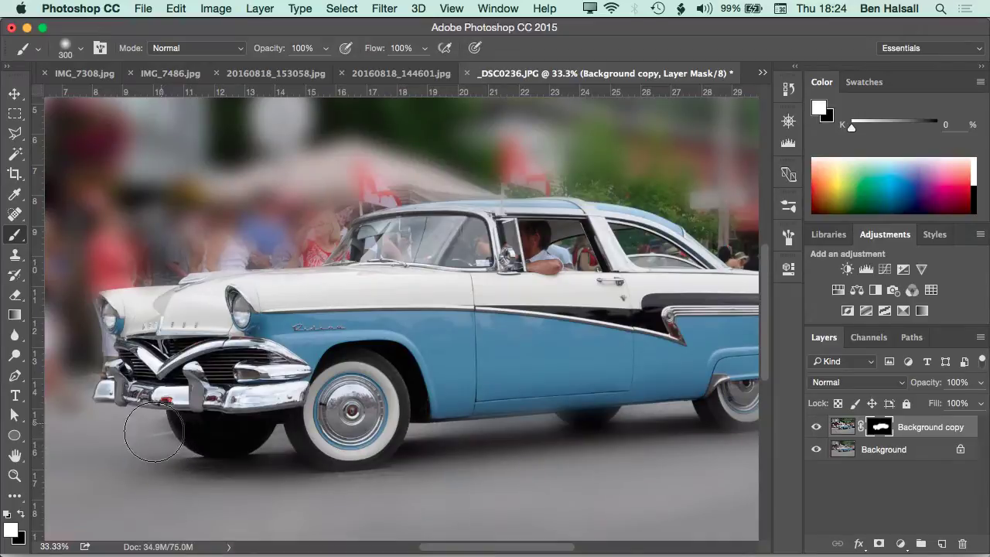
# - Paint black on the mask over the spectators behind the hood and the flag and tent near the windshield
pyautogui.press('x')
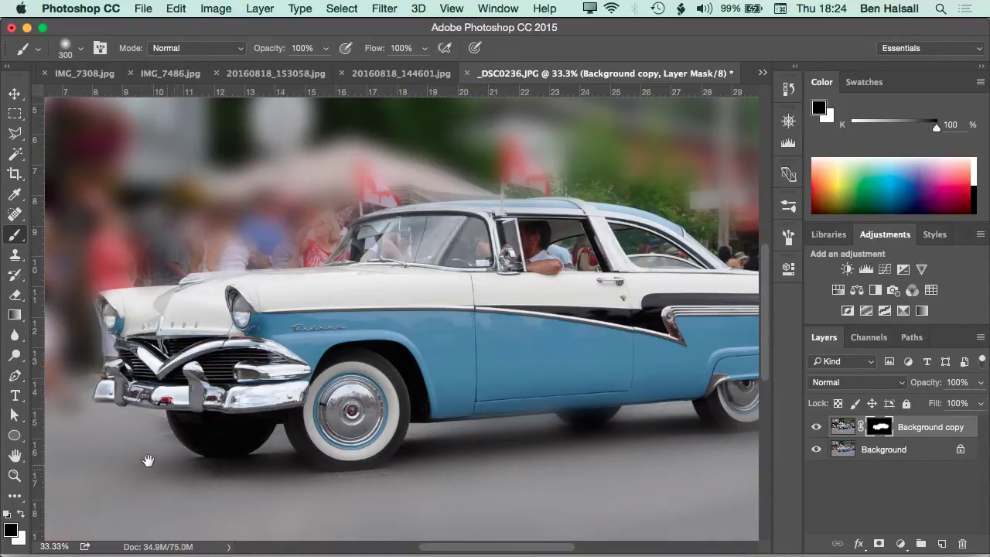
pyautogui.moveTo(155, 459); pyautogui.dragTo(270, 442)
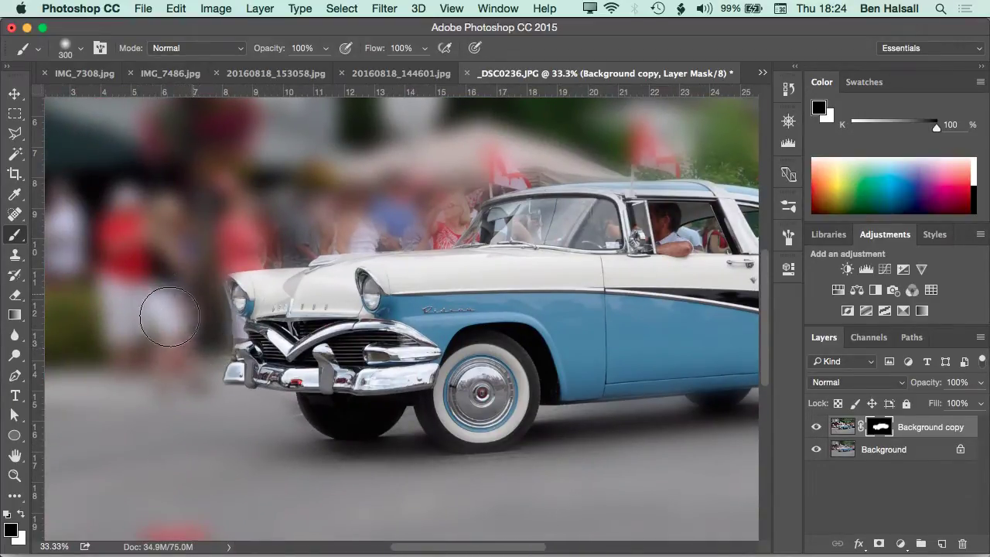
pyautogui.moveTo(316, 217)
pyautogui.mouseDown()
pyautogui.moveTo(367, 221)
pyautogui.moveTo(346, 227)
pyautogui.moveTo(459, 219)
pyautogui.moveTo(475, 157)
pyautogui.mouseUp()
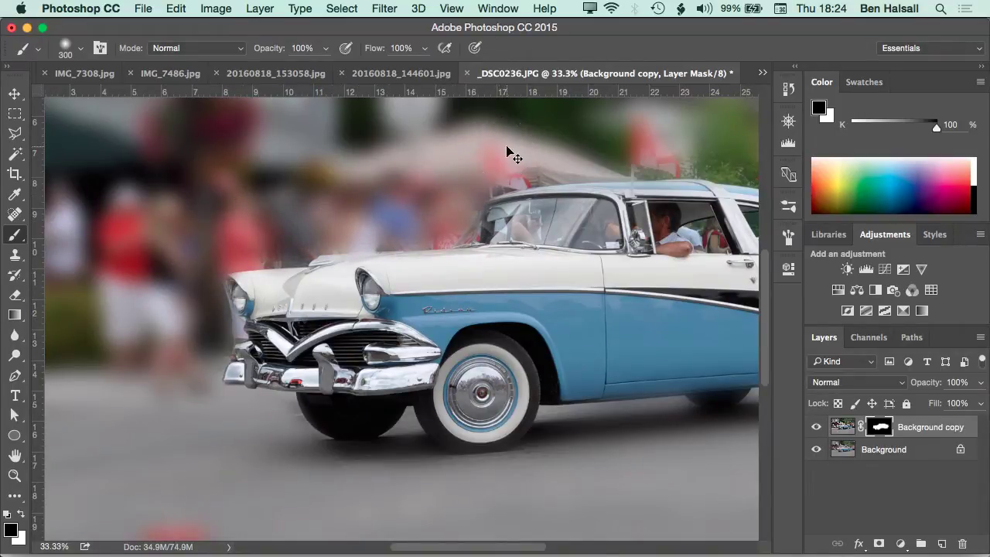
pyautogui.press('super+equal')
pyautogui.press('super+equal')
pyautogui.moveTo(506, 147)
pyautogui.mouseDown()
pyautogui.moveTo(357, 192)
pyautogui.moveTo(313, 313)
pyautogui.mouseUp()
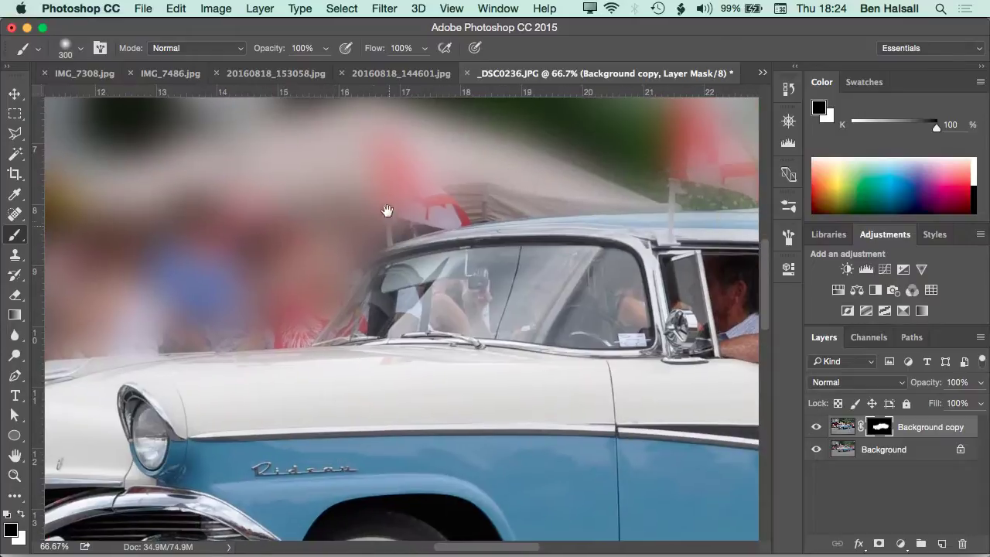
pyautogui.moveTo(405, 189); pyautogui.dragTo(287, 194)
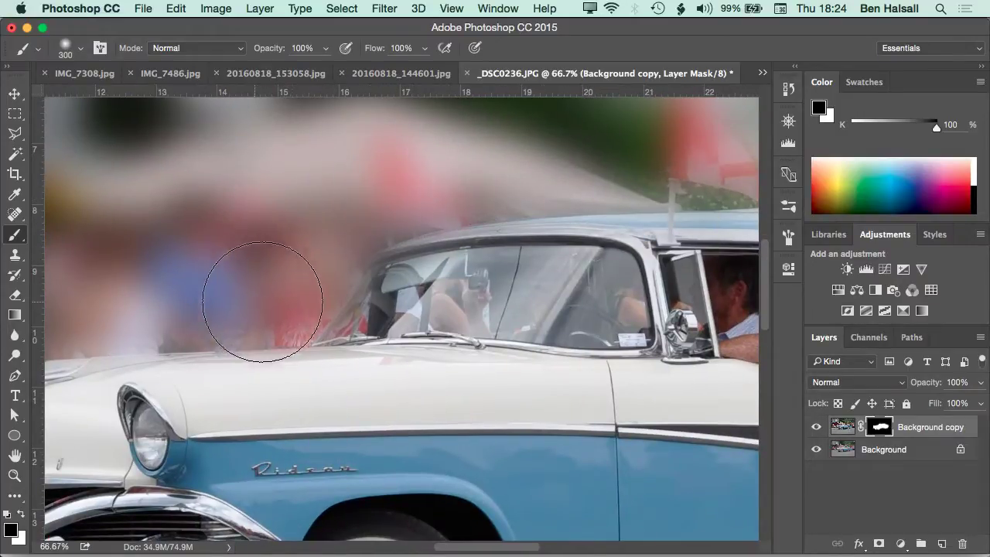
# - Increase the brush hardness and paint white on the mask along the car's windshield and roof
pyautogui.press('x')
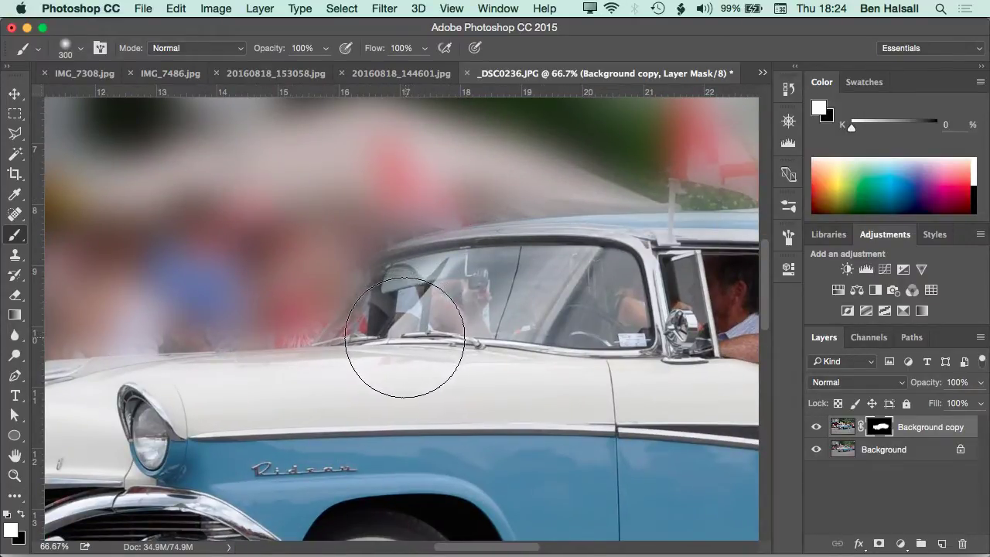
pyautogui.rightClick(394, 331)
pyautogui.moveTo(480, 394); pyautogui.dragTo(544, 394)
pyautogui.click(325, 417)
pyautogui.moveTo(433, 297)
pyautogui.mouseDown()
pyautogui.moveTo(586, 316)
pyautogui.moveTo(570, 242)
pyautogui.moveTo(586, 309)
pyautogui.moveTo(367, 397)
pyautogui.mouseUp()
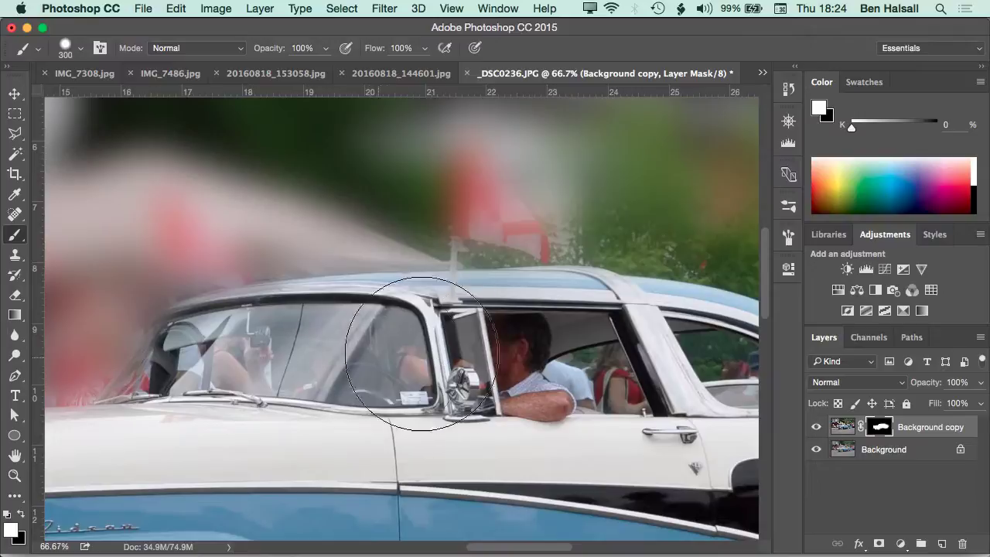
pyautogui.moveTo(603, 377)
pyautogui.mouseDown()
pyautogui.moveTo(386, 350)
pyautogui.moveTo(341, 409)
pyautogui.mouseUp()
# - Refine the mask around the roof and rear of the car, with black over the background and white over the bodywork and rear wheel
pyautogui.press('x')
pyautogui.moveTo(453, 237)
pyautogui.mouseDown()
pyautogui.moveTo(410, 237)
pyautogui.moveTo(559, 264)
pyautogui.moveTo(415, 252)
pyautogui.moveTo(534, 276)
pyautogui.moveTo(675, 383)
pyautogui.moveTo(637, 351)
pyautogui.moveTo(469, 325)
pyautogui.moveTo(353, 327)
pyautogui.mouseUp()
pyautogui.moveTo(465, 366)
pyautogui.mouseDown()
pyautogui.moveTo(614, 362)
pyautogui.moveTo(505, 371)
pyautogui.moveTo(463, 383)
pyautogui.moveTo(578, 378)
pyautogui.moveTo(467, 387)
pyautogui.moveTo(670, 382)
pyautogui.moveTo(493, 395)
pyautogui.moveTo(608, 376)
pyautogui.mouseUp()
pyautogui.moveTo(503, 398); pyautogui.dragTo(492, 262)
pyautogui.press('x')
pyautogui.moveTo(552, 332)
pyautogui.mouseDown()
pyautogui.moveTo(572, 358)
pyautogui.moveTo(582, 350)
pyautogui.moveTo(393, 343)
pyautogui.moveTo(501, 212)
pyautogui.mouseUp()
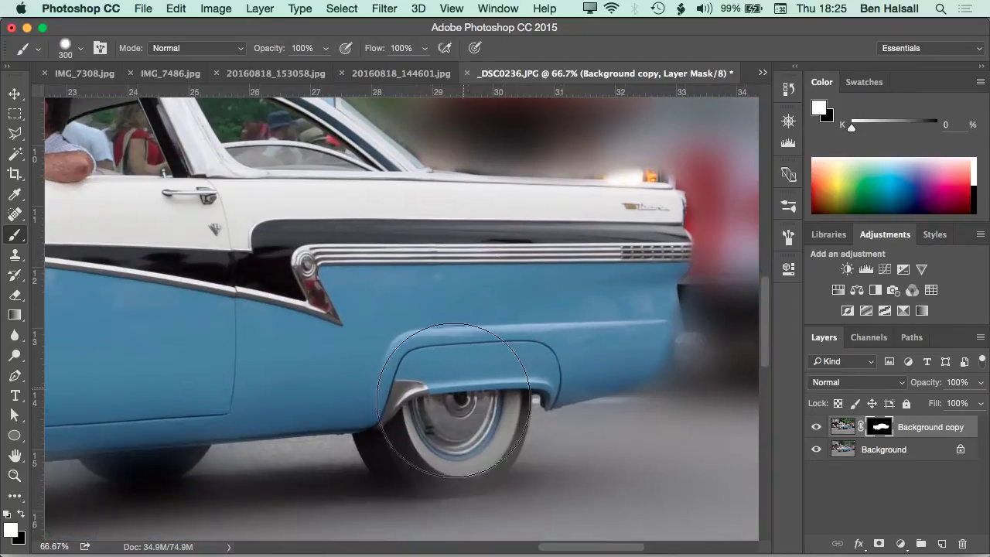
# - Compare the whole image with the Background copy layer and its mask switched off and on
pyautogui.press('super+0')
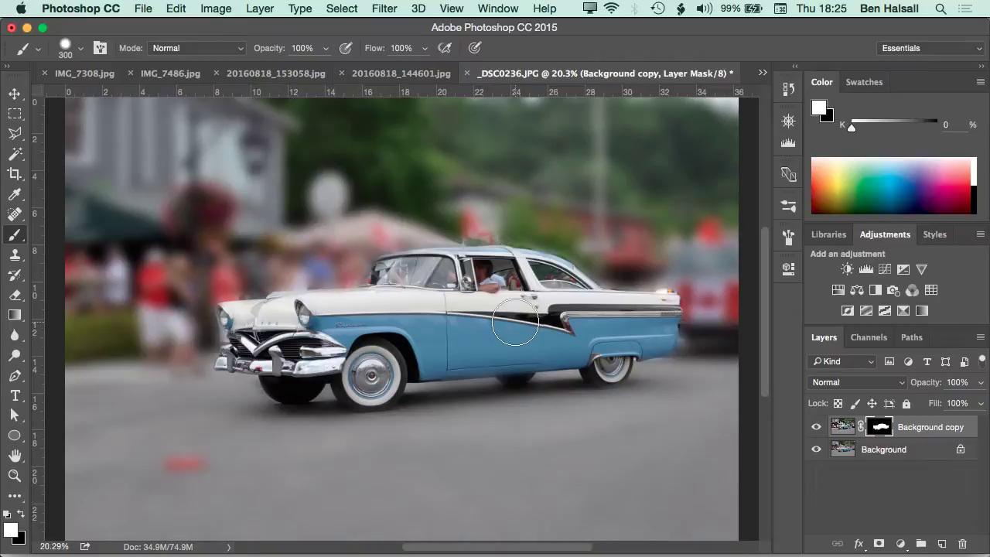
pyautogui.click(815, 427)
pyautogui.click(817, 429)
pyautogui.keyDown('shift'); pyautogui.click(874, 429); pyautogui.keyUp('shift')
pyautogui.keyDown('shift'); pyautogui.click(878, 431); pyautogui.keyUp('shift')
pyautogui.keyDown('shift'); pyautogui.click(879, 430); pyautogui.keyUp('shift')
pyautogui.keyDown('shift'); pyautogui.click(880, 431); pyautogui.keyUp('shift')
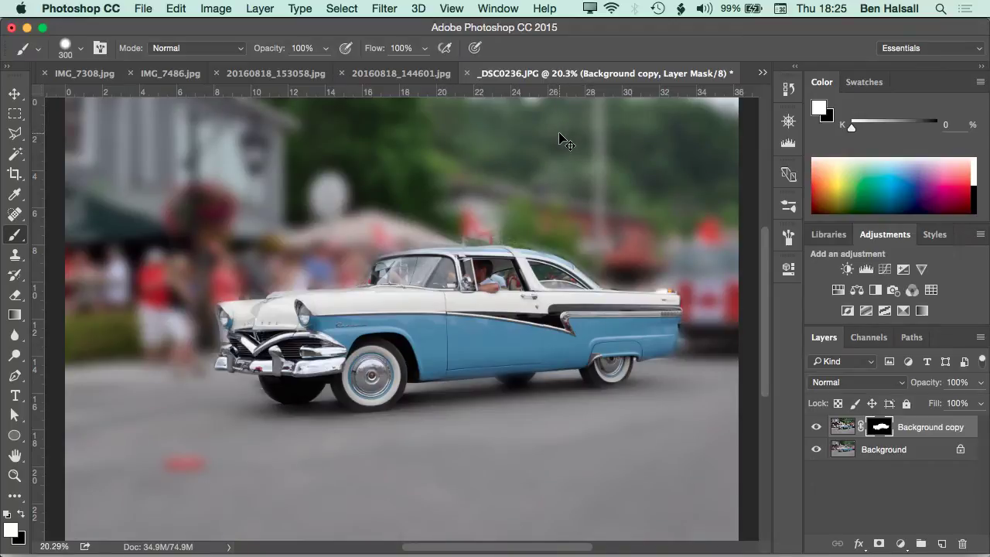
pyautogui.press('super+Tab')
pyautogui.press('super+shift+Tab')
# - Hide the masked Background copy layer, then make a visible duplicate of it and delete the duplicate's mask without applying it
pyautogui.click(817, 427)
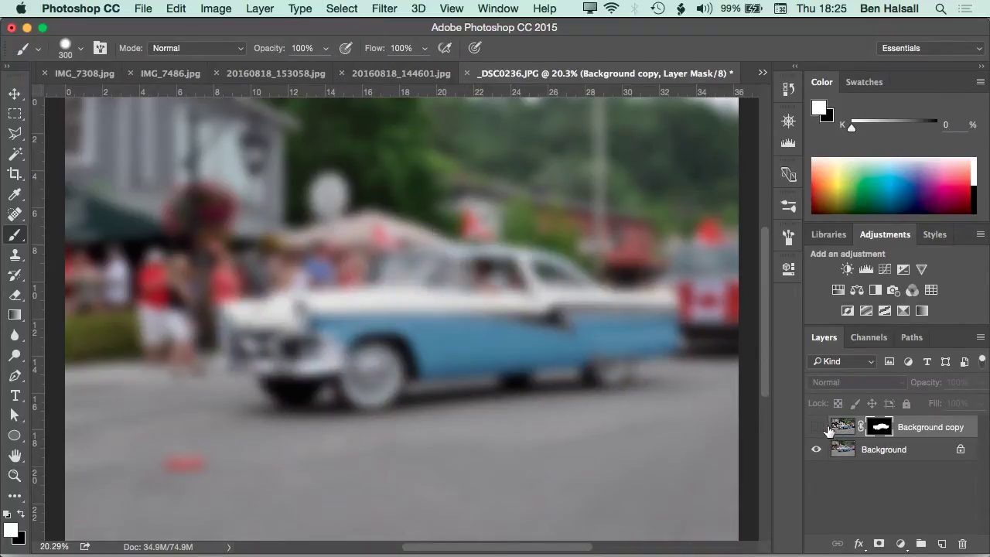
pyautogui.moveTo(936, 433); pyautogui.dragTo(941, 544)
pyautogui.click(816, 427)
pyautogui.moveTo(876, 430); pyautogui.dragTo(961, 544)
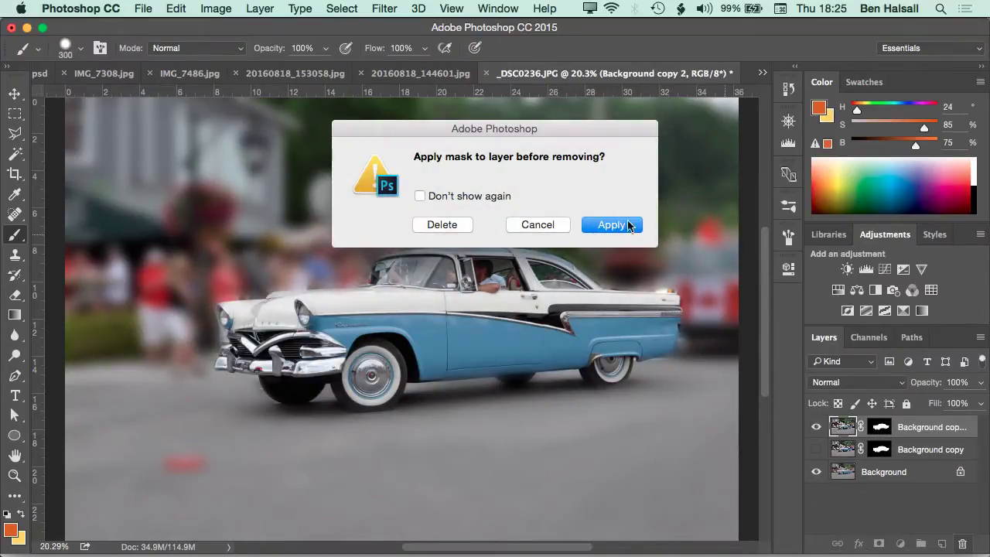
pyautogui.click(442, 225)
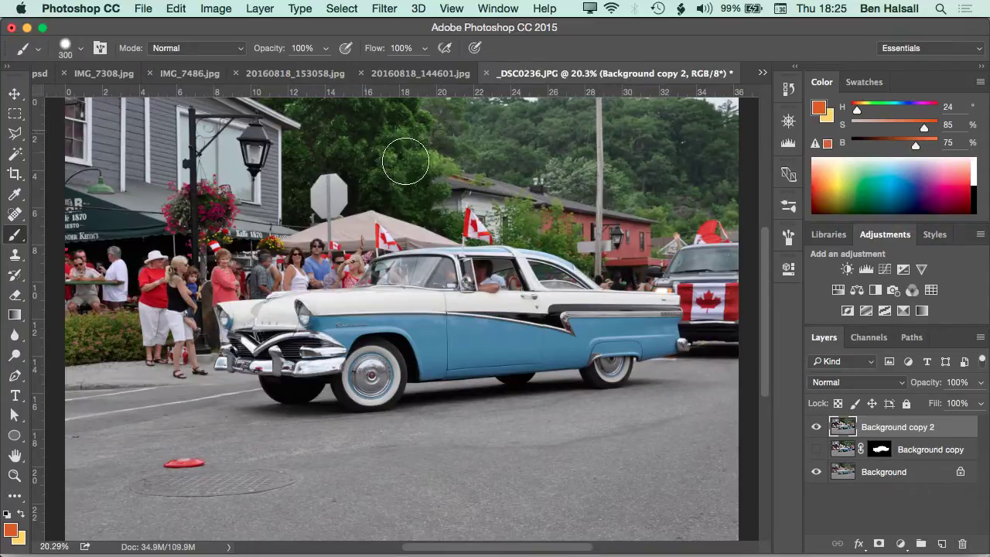
# - Draw a loose freehand selection around the whole car with the Lasso tool
pyautogui.click(16, 132)
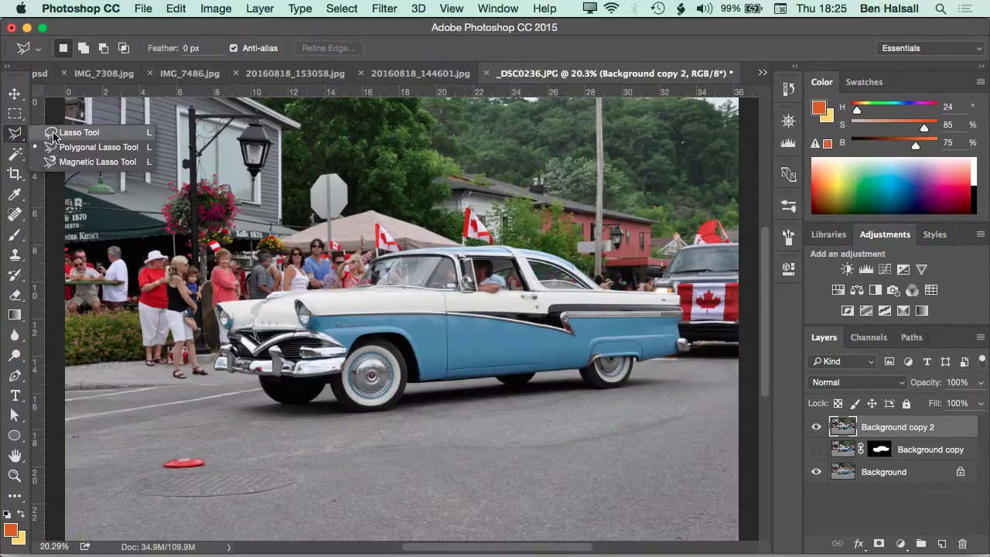
pyautogui.click(65, 135)
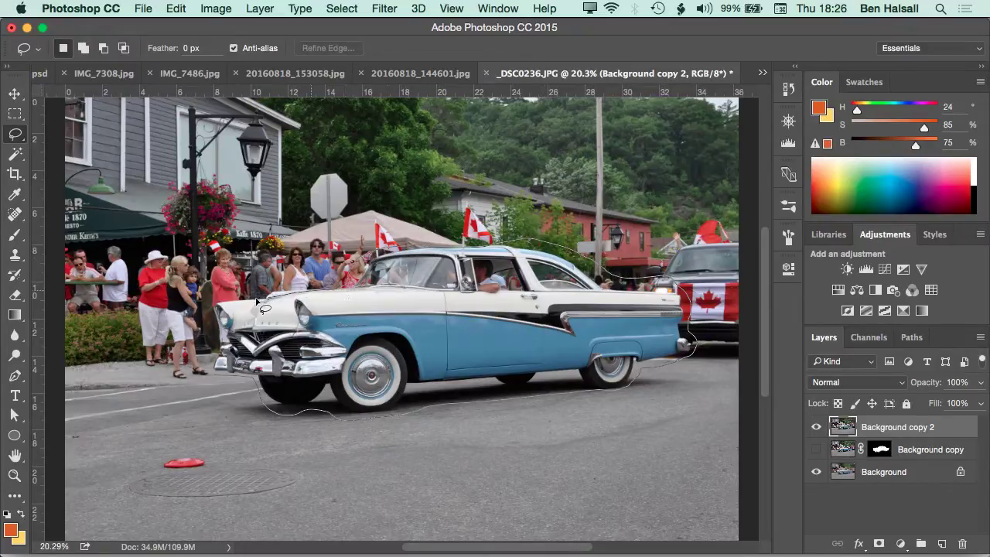
pyautogui.moveTo(240, 385); pyautogui.dragTo(257, 392)
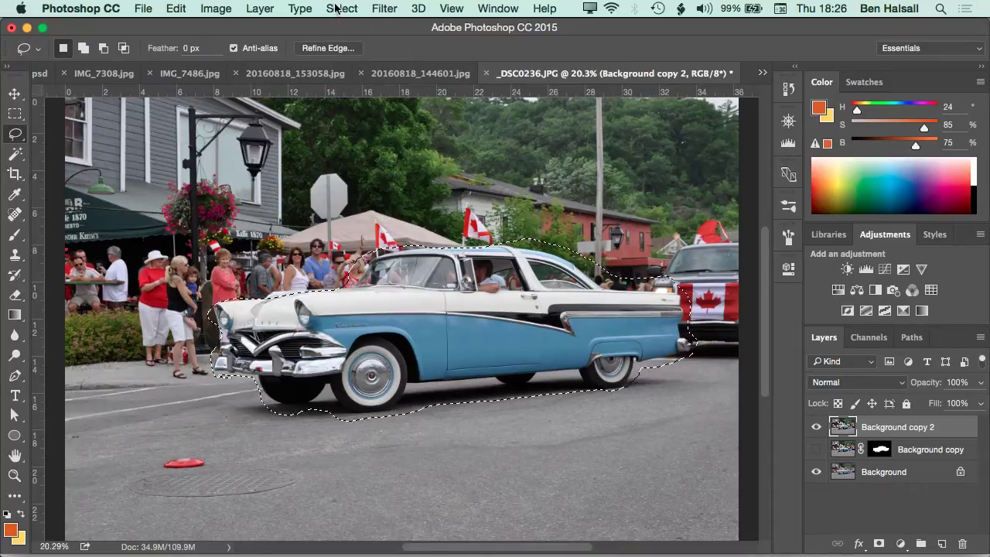
# - Start a Lens Blur on the Background copy 2 layer with an iris radius of 75 and the Invert option on
pyautogui.click(385, 8)
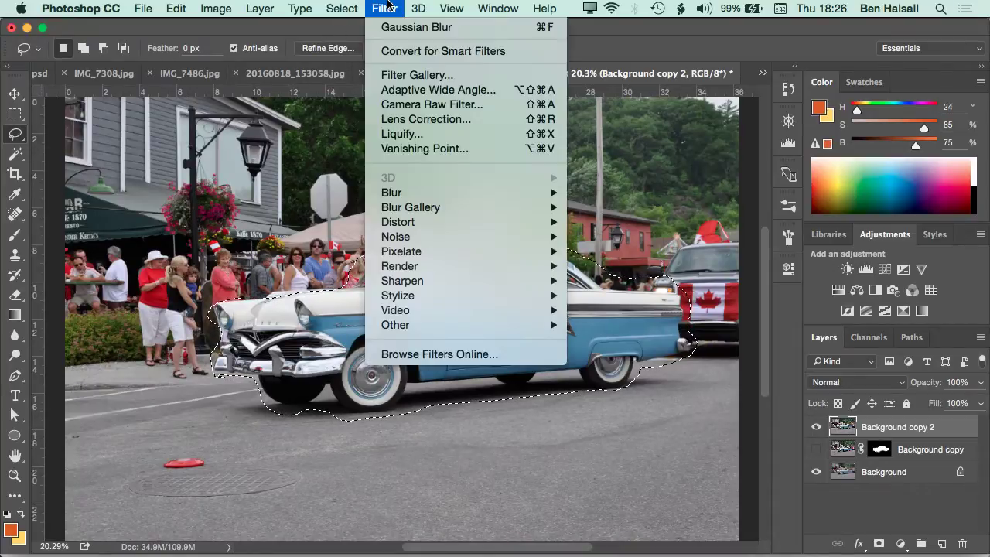
pyautogui.moveTo(506, 192)
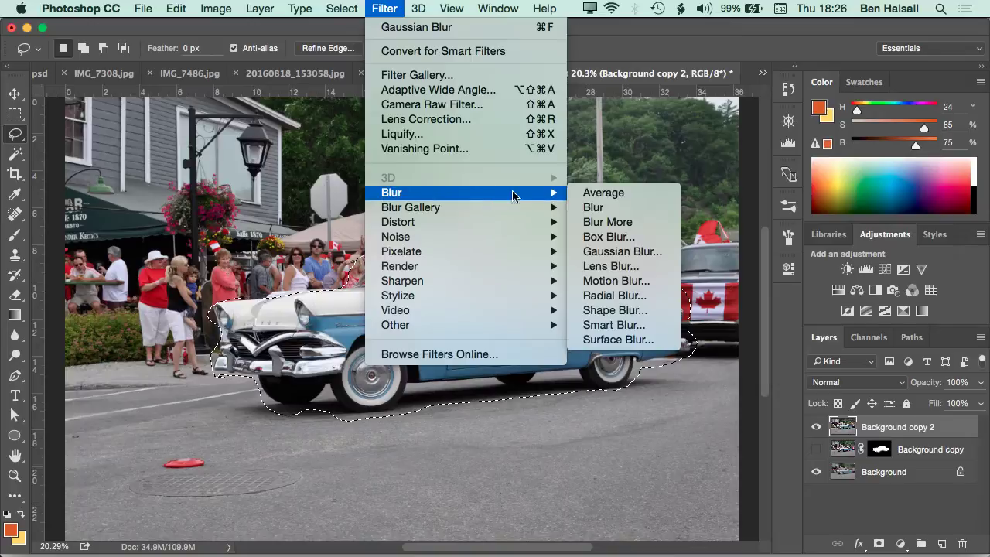
pyautogui.click(600, 266)
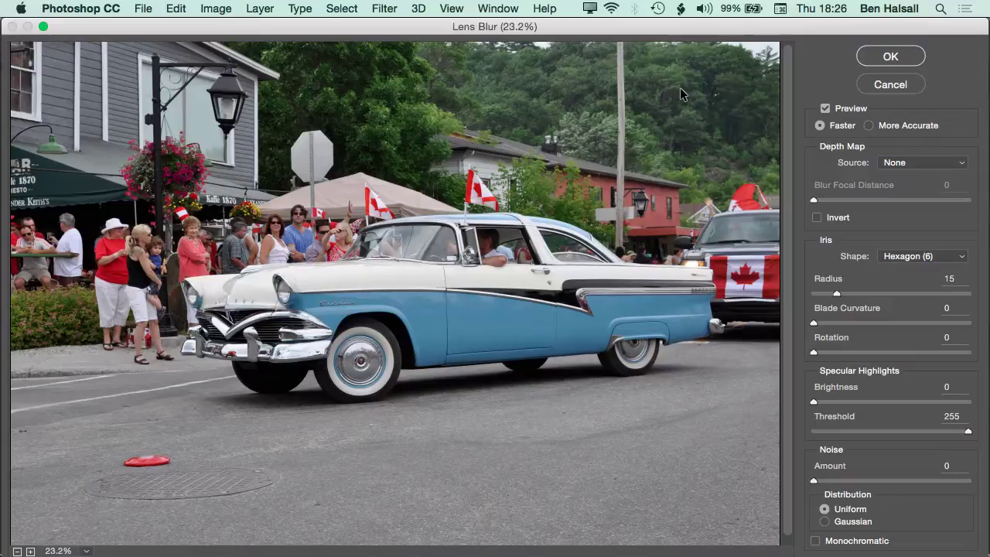
pyautogui.click(840, 294)
pyautogui.click(911, 293)
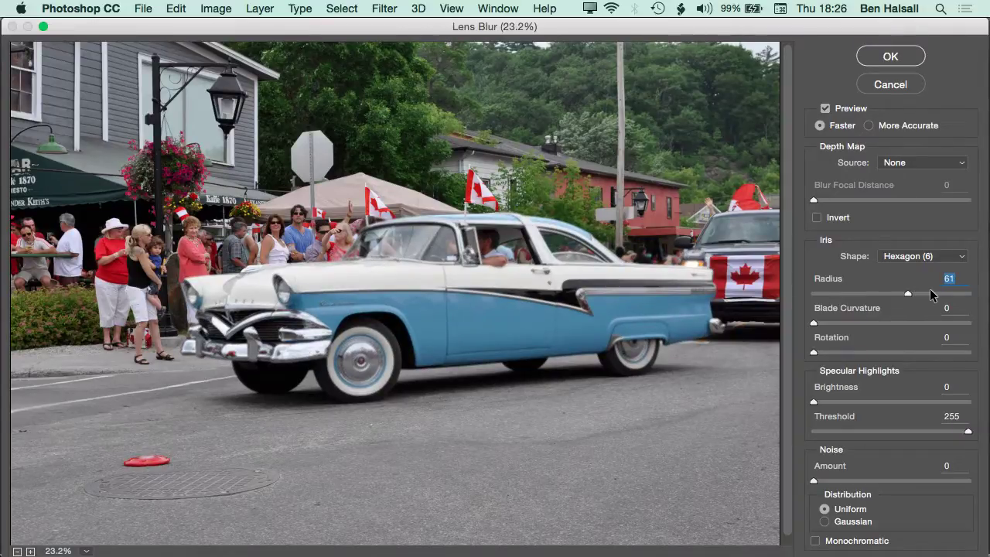
pyautogui.click(934, 293)
pyautogui.press('Down')
pyautogui.press('Down')
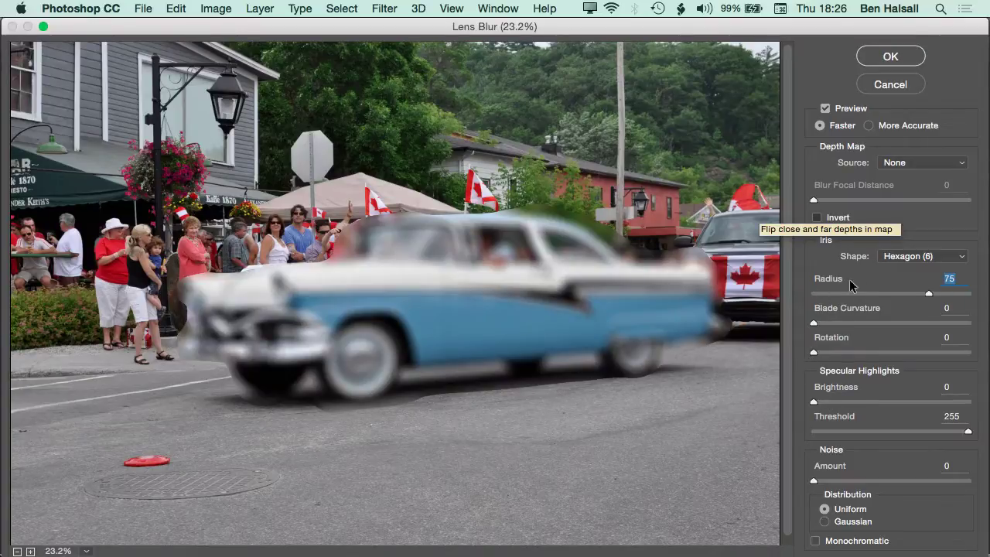
pyautogui.click(817, 217)
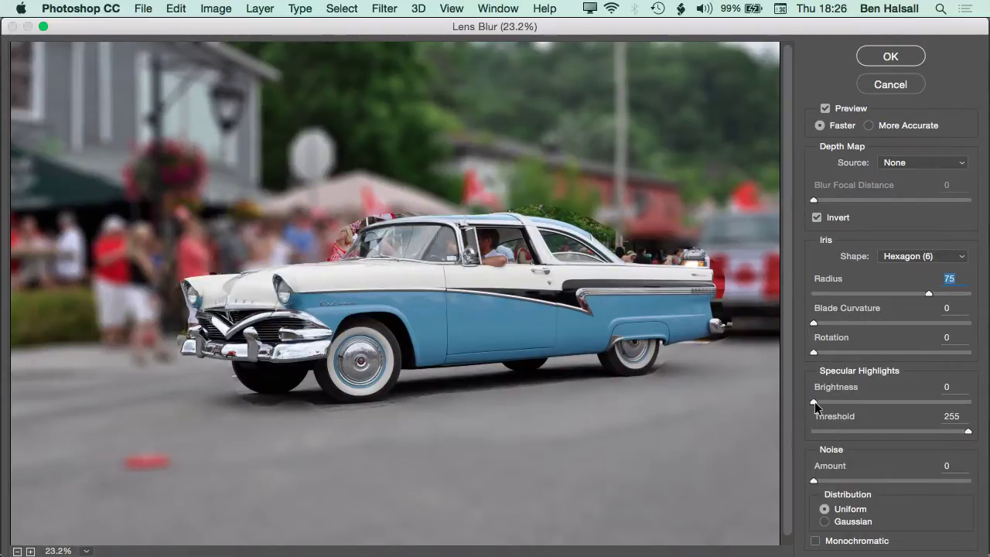
# - Try specular highlight brightness values of 81, 27 and 45 together with a threshold of 54
pyautogui.click(832, 402)
pyautogui.click(816, 400)
pyautogui.click(938, 431)
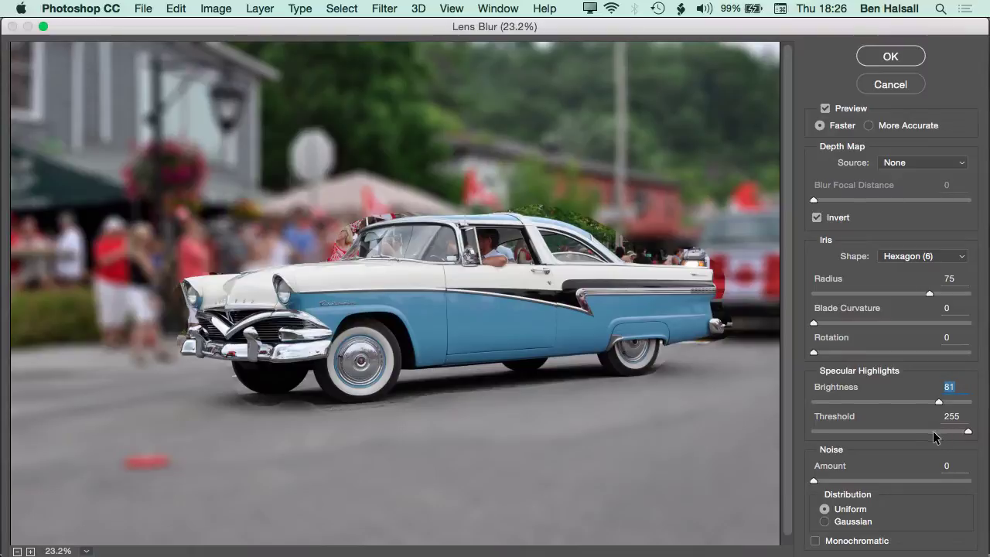
pyautogui.click(844, 430)
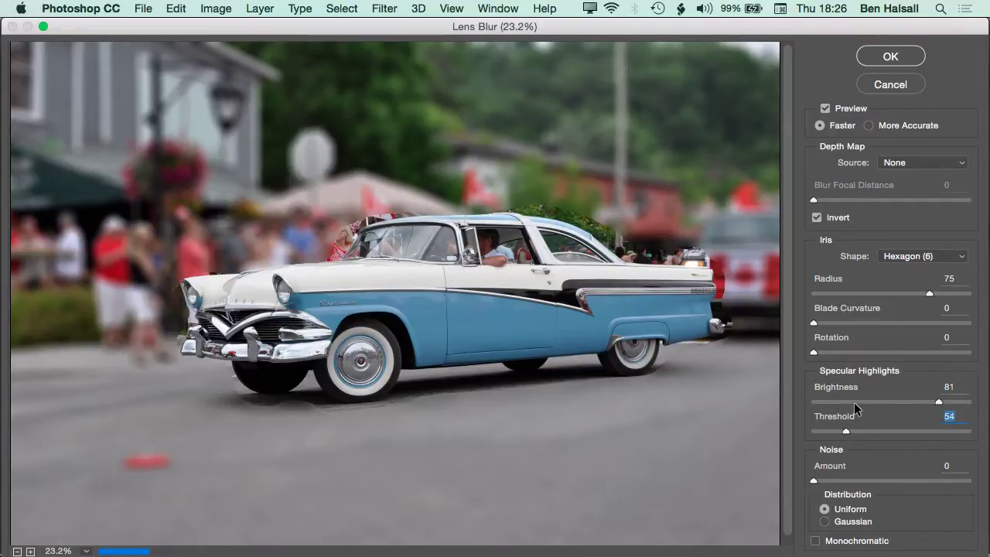
pyautogui.click(855, 401)
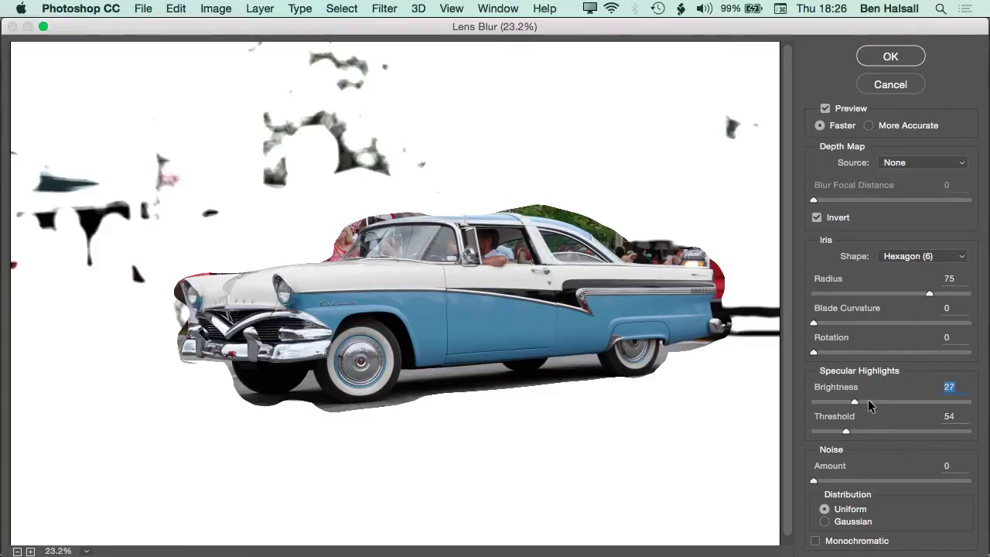
pyautogui.click(882, 401)
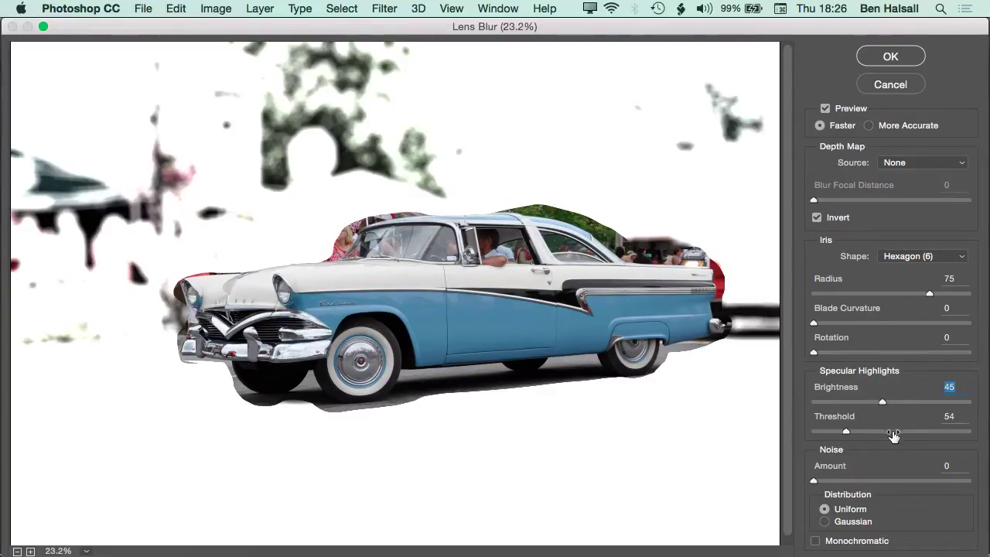
# - Set the specular highlights to brightness 51 and threshold 203, and apply the Lens Blur
pyautogui.click(916, 431)
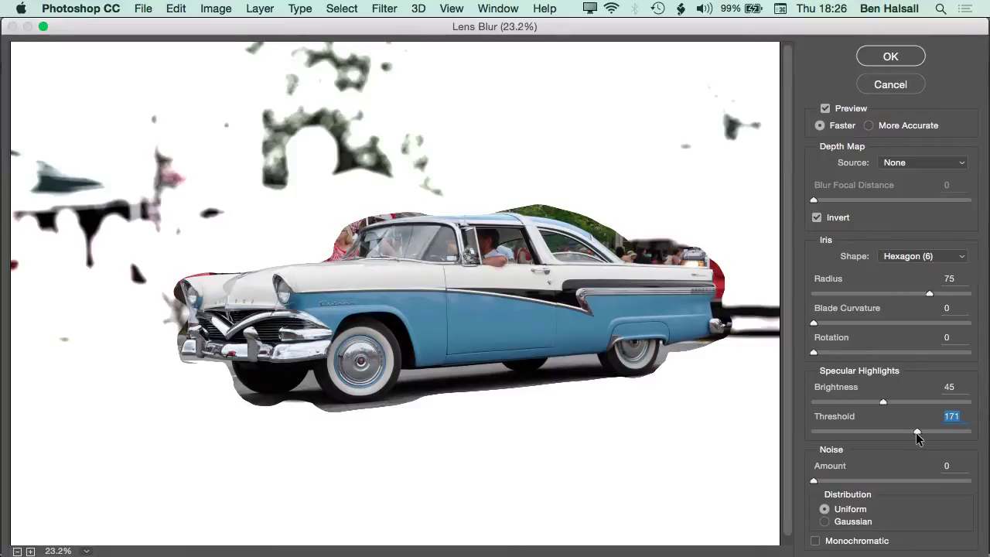
pyautogui.click(926, 432)
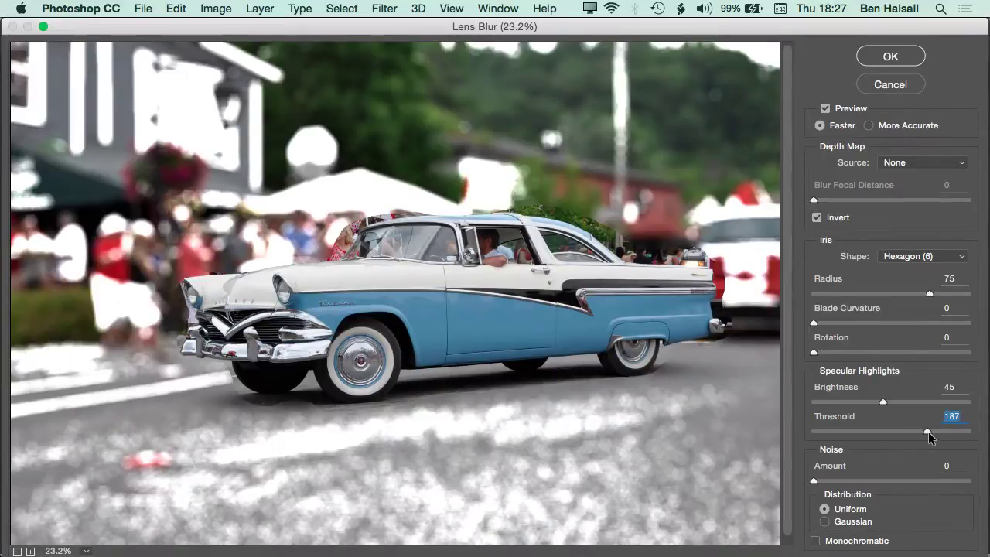
pyautogui.click(937, 430)
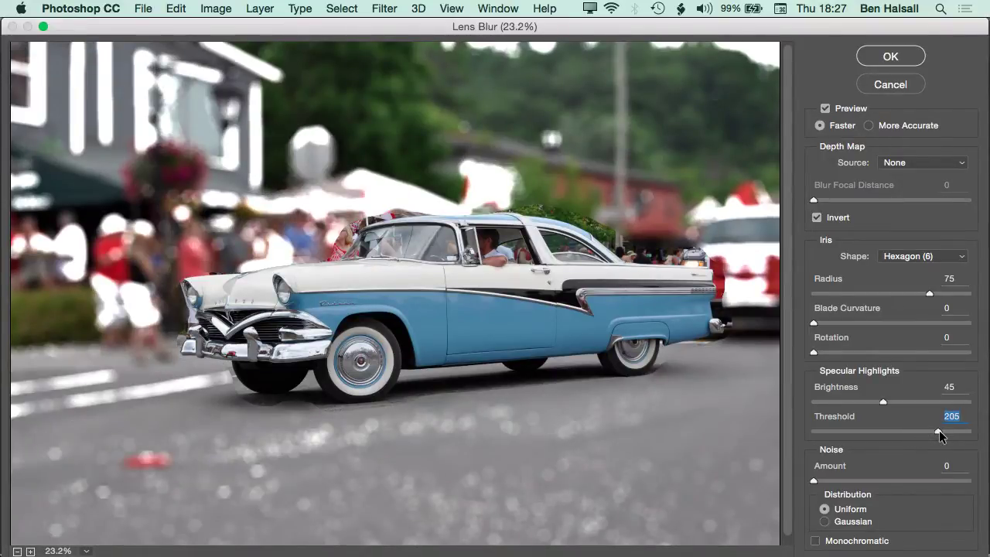
pyautogui.click(946, 431)
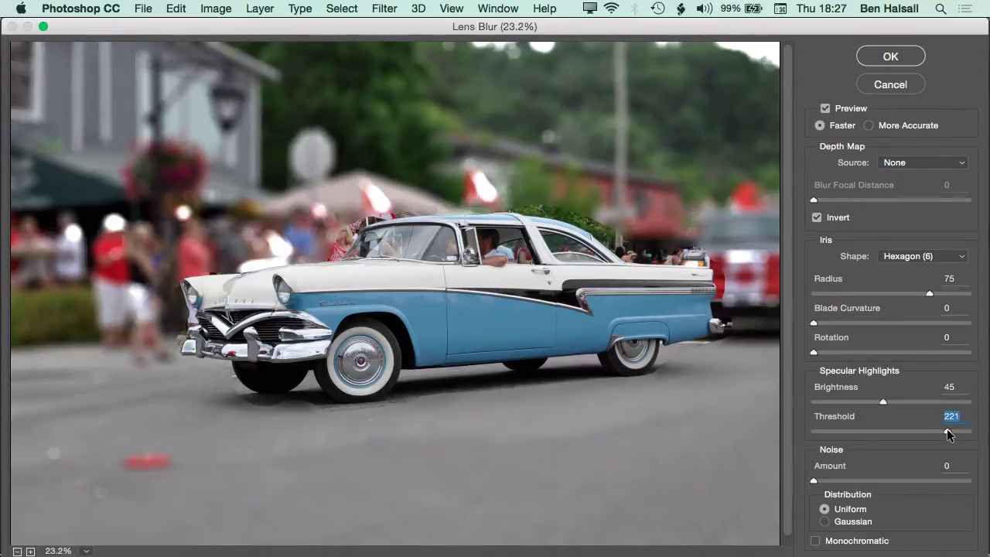
pyautogui.click(892, 431)
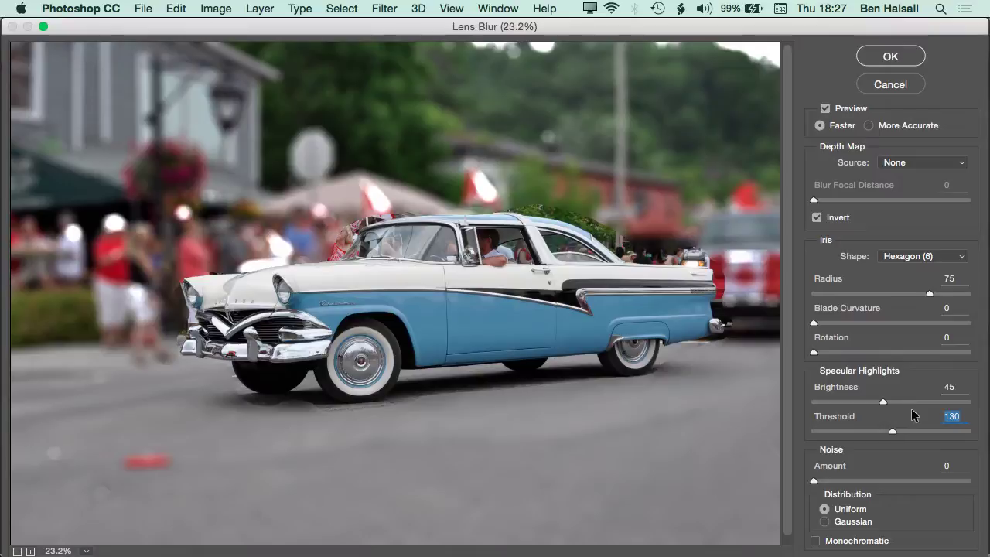
pyautogui.click(921, 431)
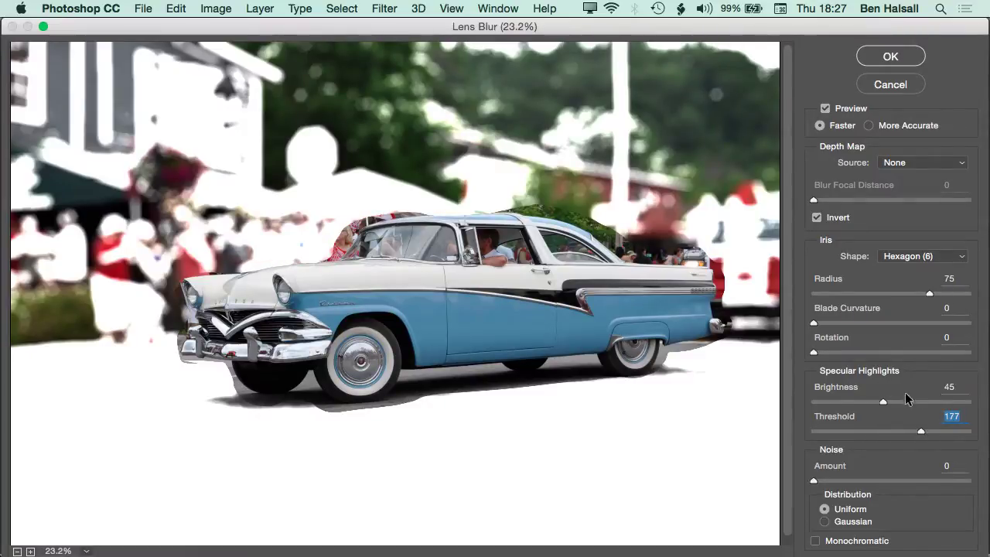
pyautogui.click(936, 431)
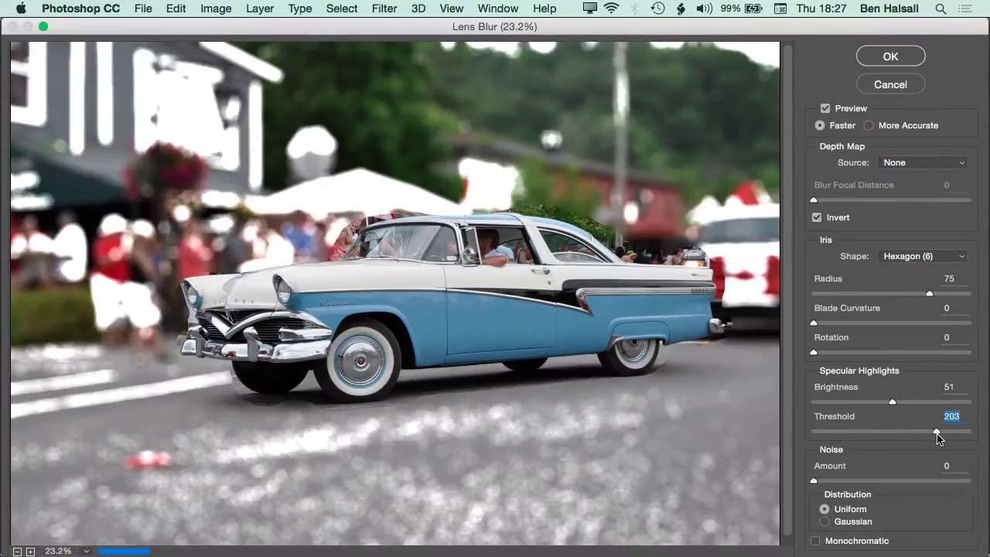
pyautogui.click(885, 61)
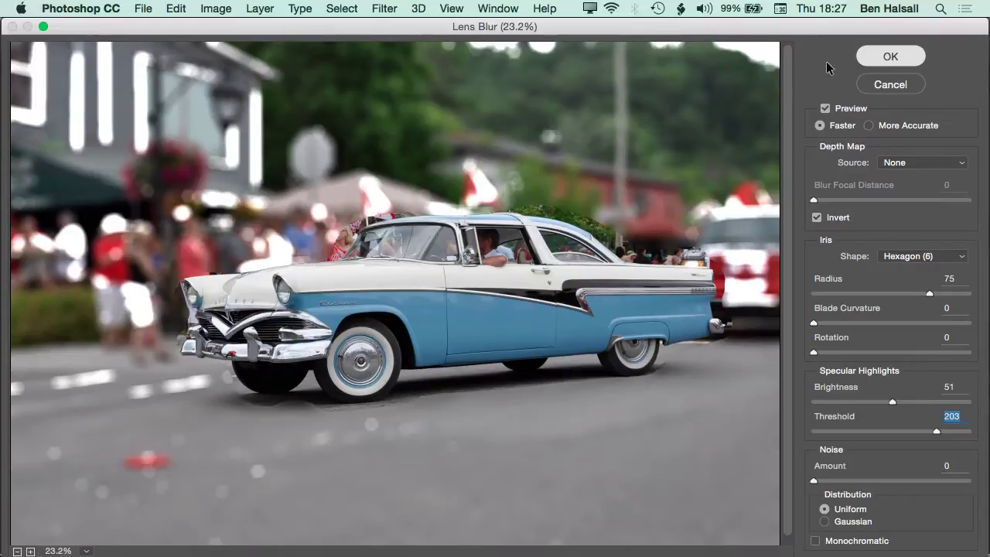
pyautogui.click(887, 54)
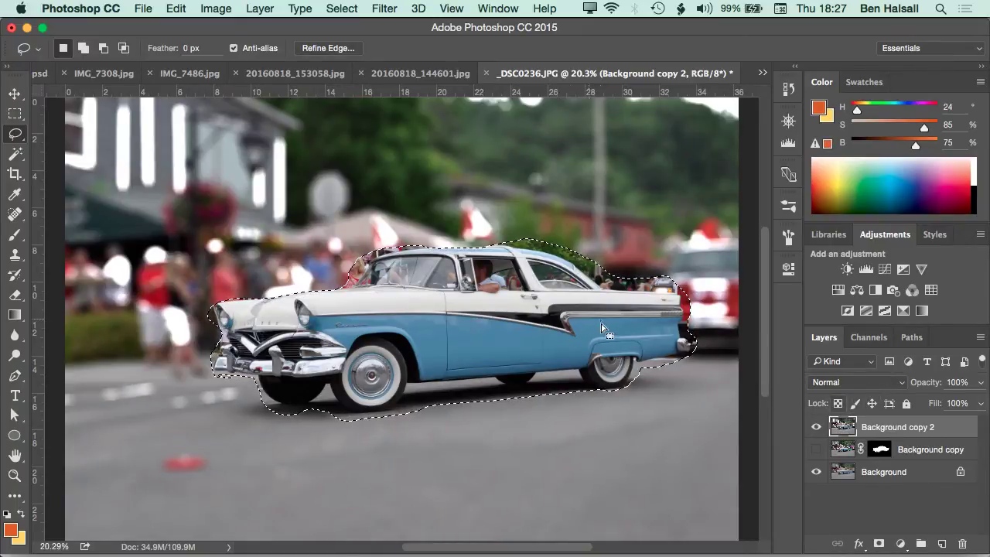
# - Deselect the car and compare the Lens Blur layer with the masked Background copy by toggling their visibility, leaving both layers shown
pyautogui.press('super+d')
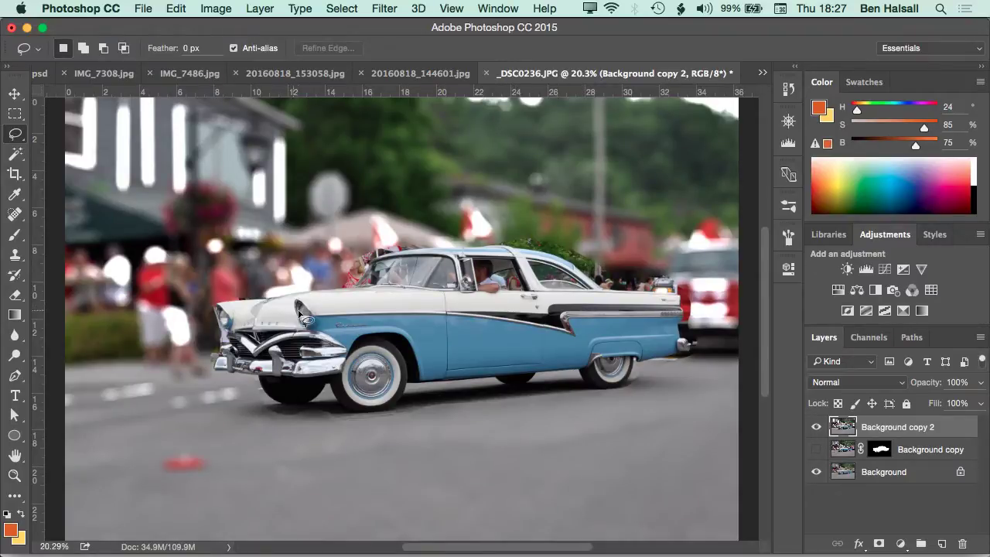
pyautogui.click(816, 427)
pyautogui.click(816, 449)
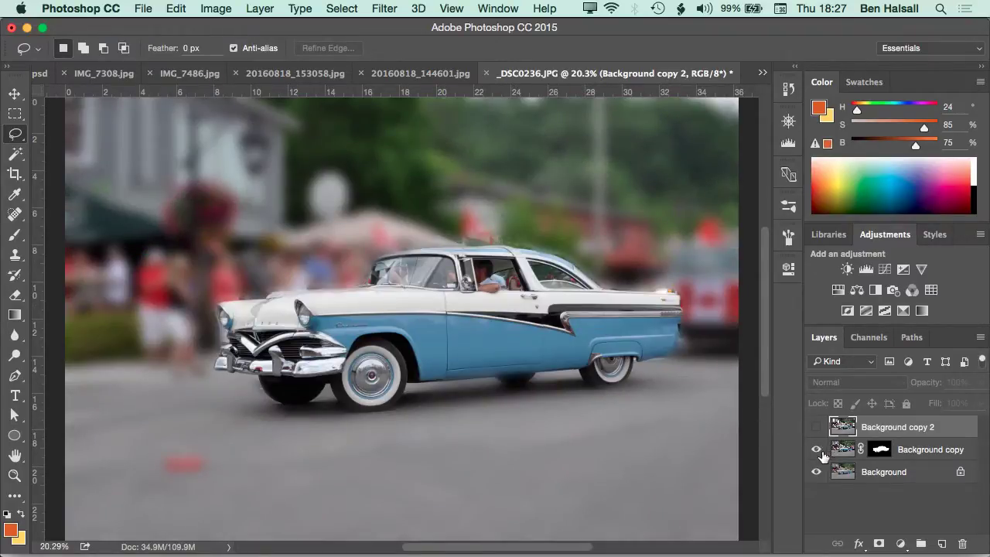
pyautogui.click(817, 451)
pyautogui.click(816, 428)
pyautogui.click(817, 450)
pyautogui.click(816, 427)
pyautogui.click(816, 432)
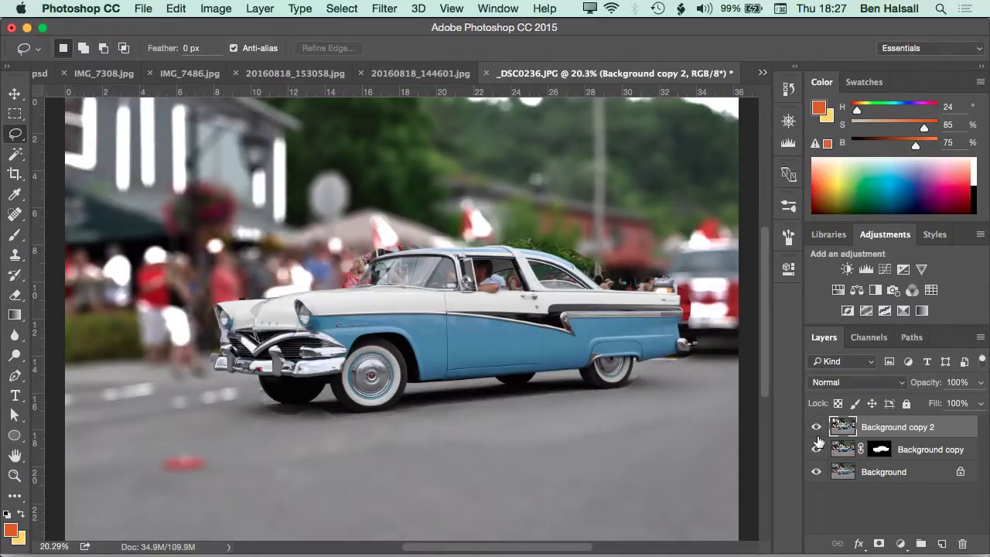
pyautogui.click(816, 427)
pyautogui.click(815, 429)
pyautogui.click(384, 9)
pyautogui.click(385, 9)
pyautogui.click(384, 9)
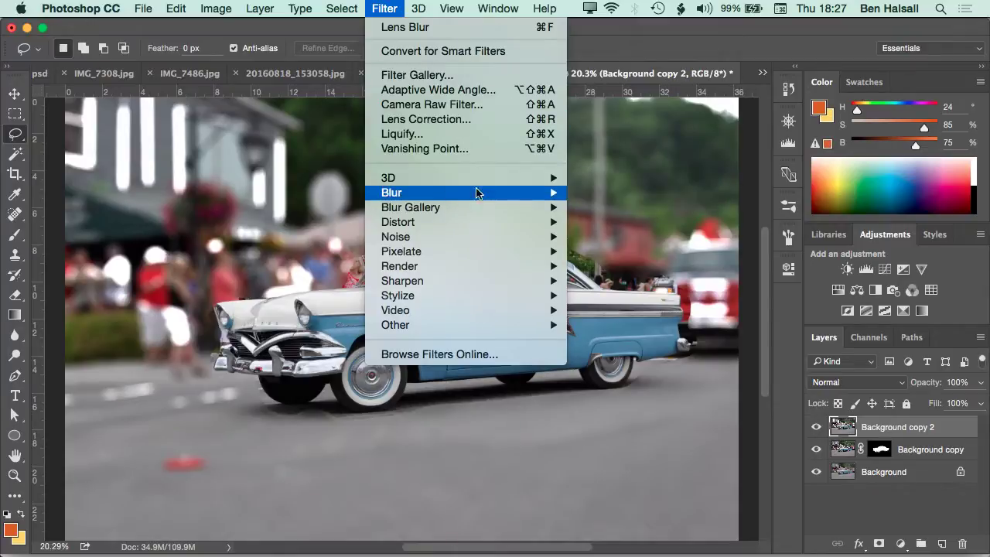
pyautogui.moveTo(490, 183)
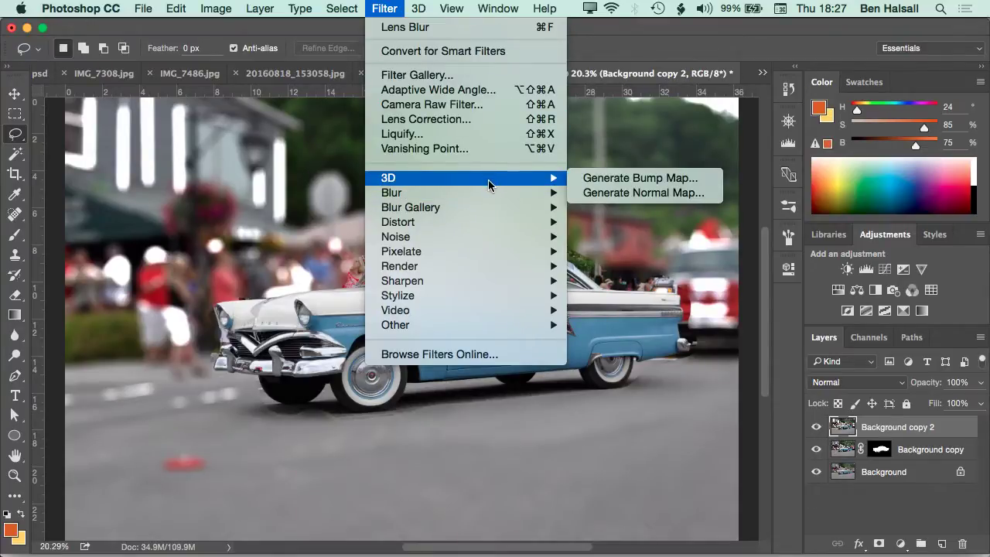
pyautogui.click(609, 10)
pyautogui.click(575, 41)
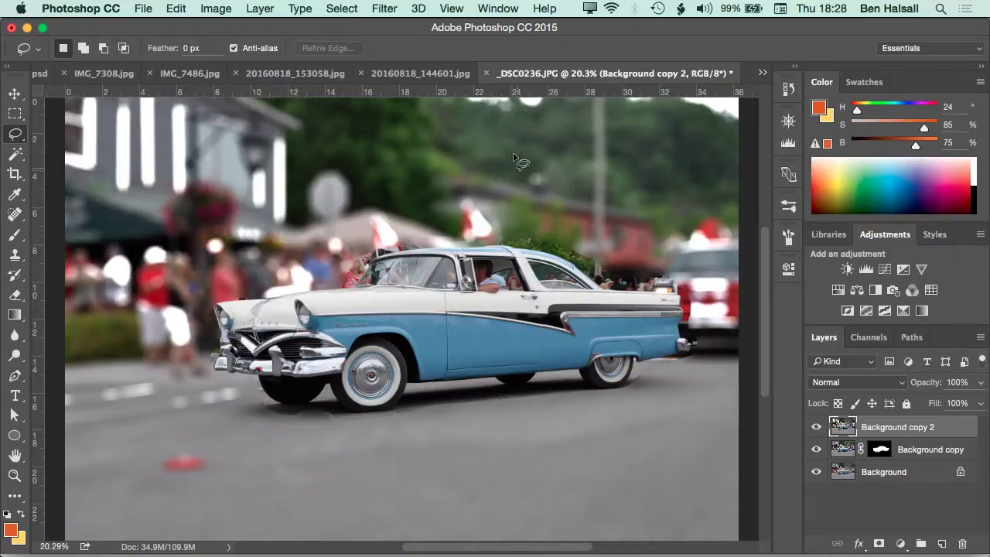
pyautogui.press('super+Tab')
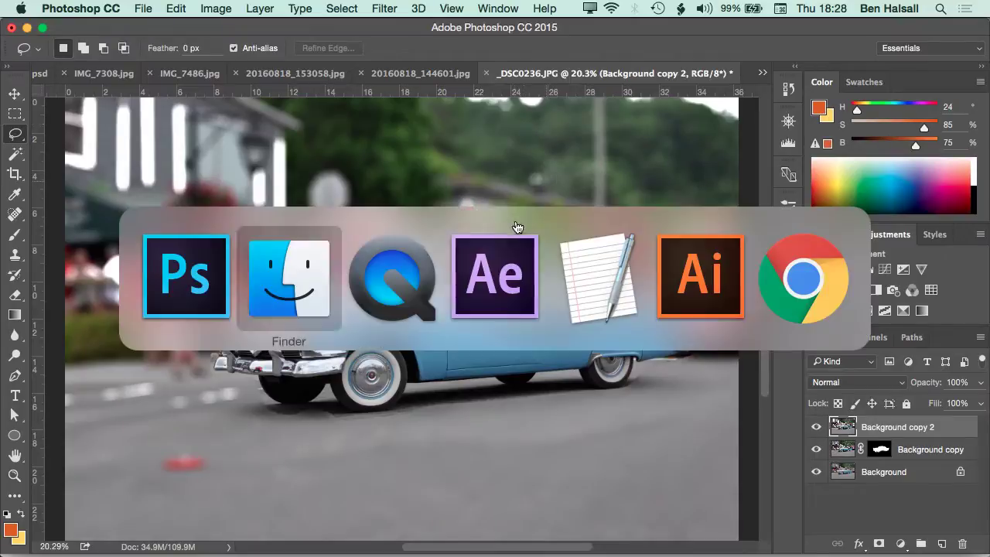
pyautogui.click(200, 301)
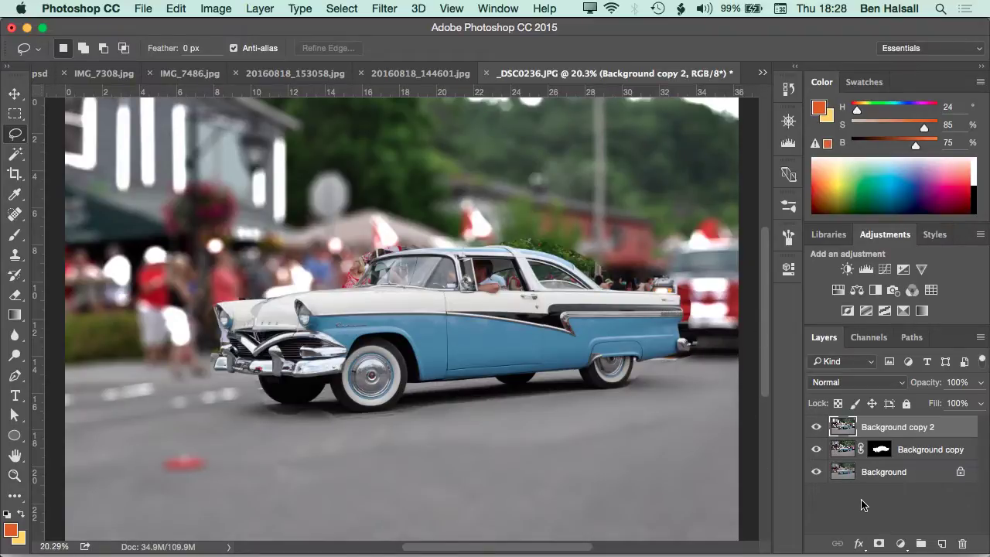
# - Hide both Background copy layers and try to reopen the original _DSC0236.JPG from Finder's Images folder in Photoshop
pyautogui.click(816, 426)
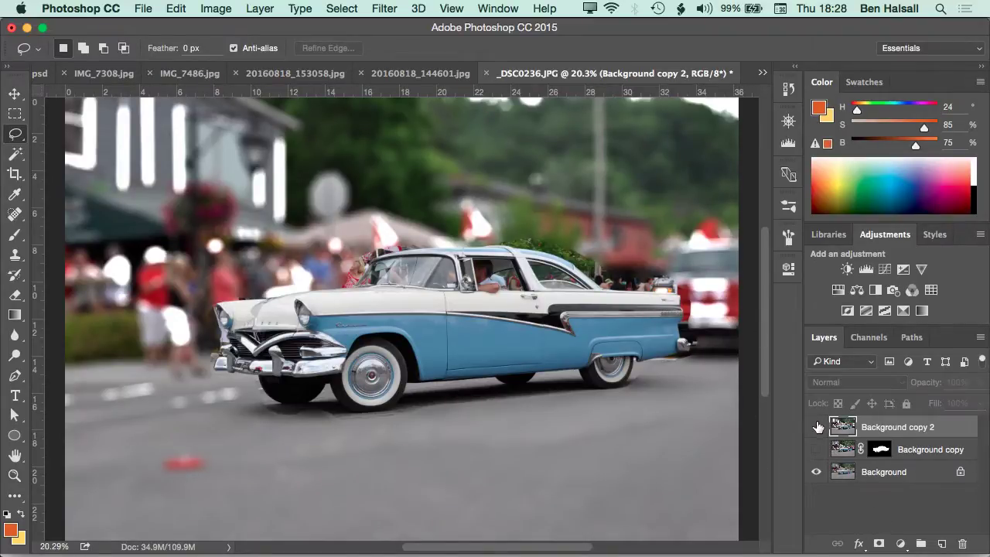
pyautogui.click(816, 450)
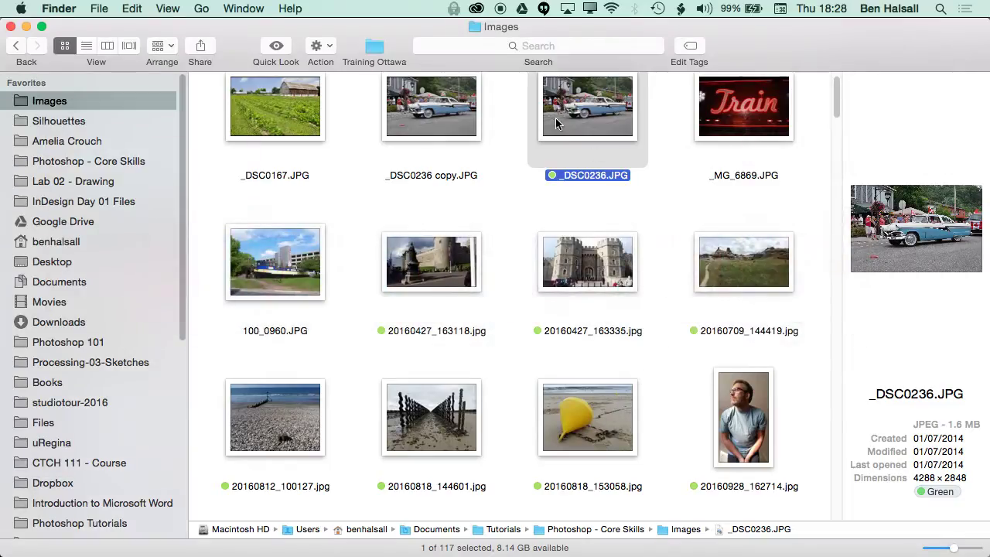
pyautogui.moveTo(556, 124); pyautogui.dragTo(864, 545)
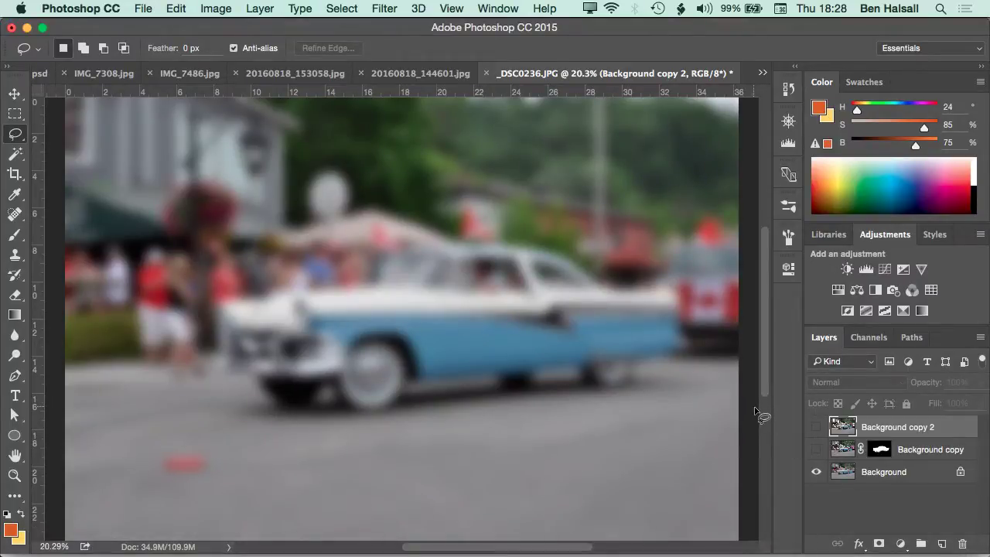
# - Save the layered document as a Photoshop file named _DSC0236.psd
pyautogui.press('super+shift+s')
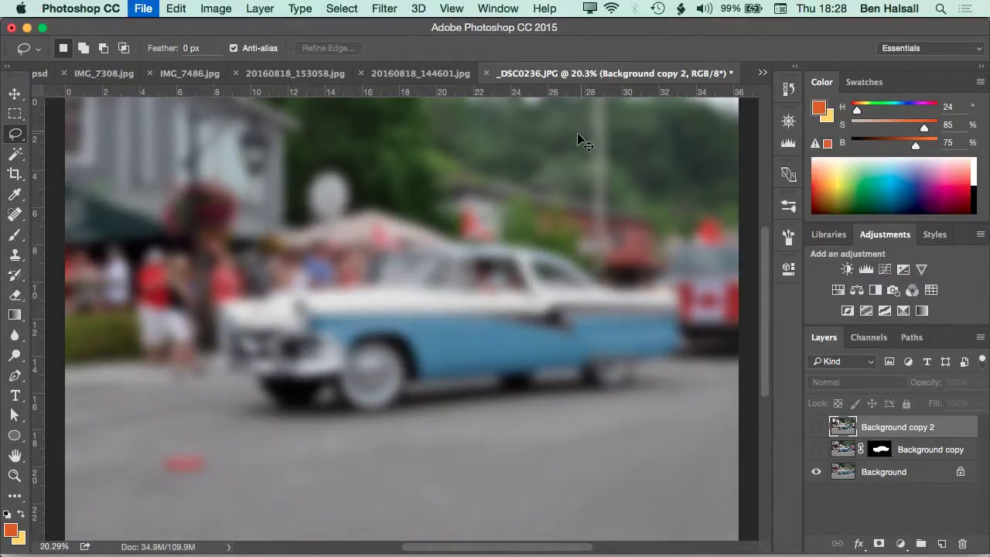
pyautogui.press('super+shift+d')
pyautogui.press('Return')
pyautogui.press('Return')
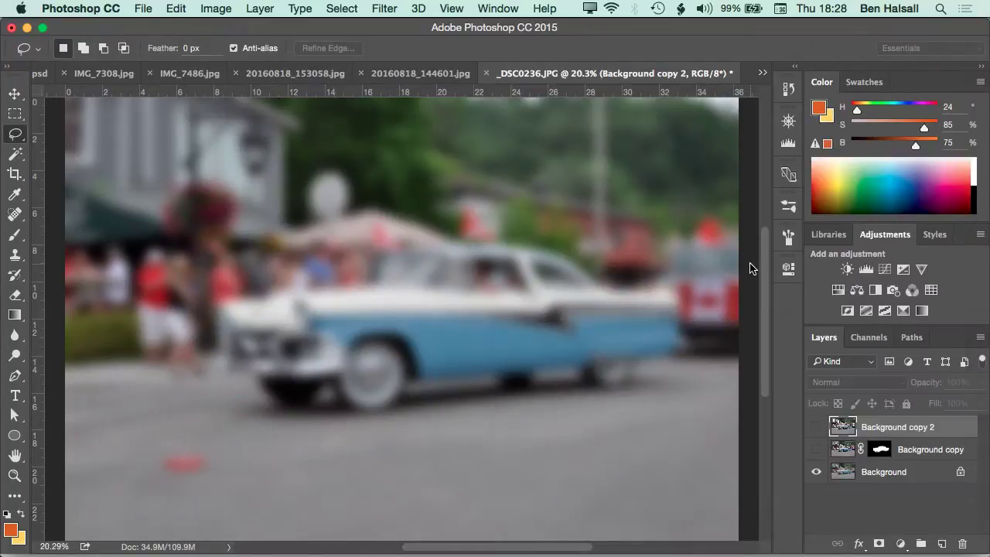
# - Switch to Finder's Images folder and open the original _DSC0236.JPG in Photoshop as a new document
pyautogui.press('super+Tab')
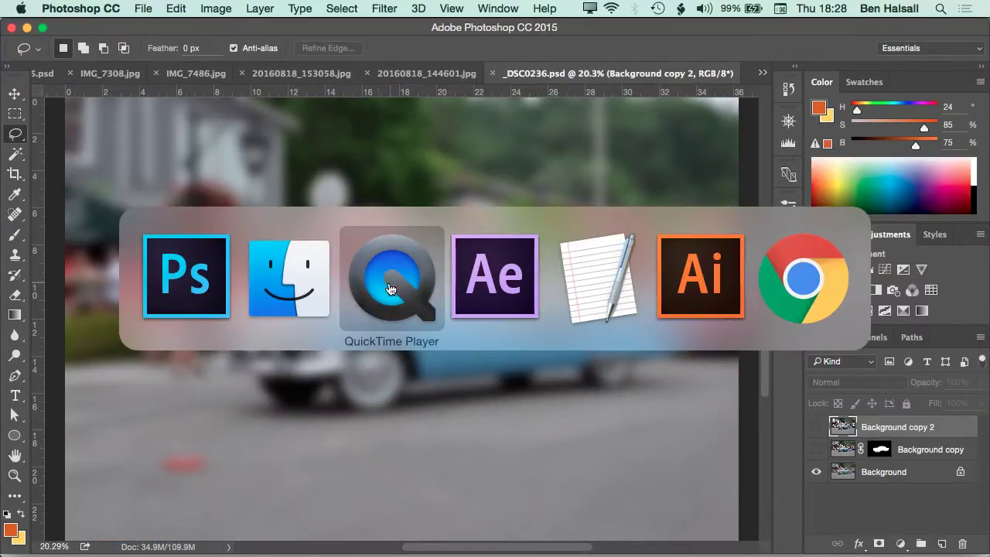
pyautogui.press('super+Tab')
pyautogui.press('super+Tab')
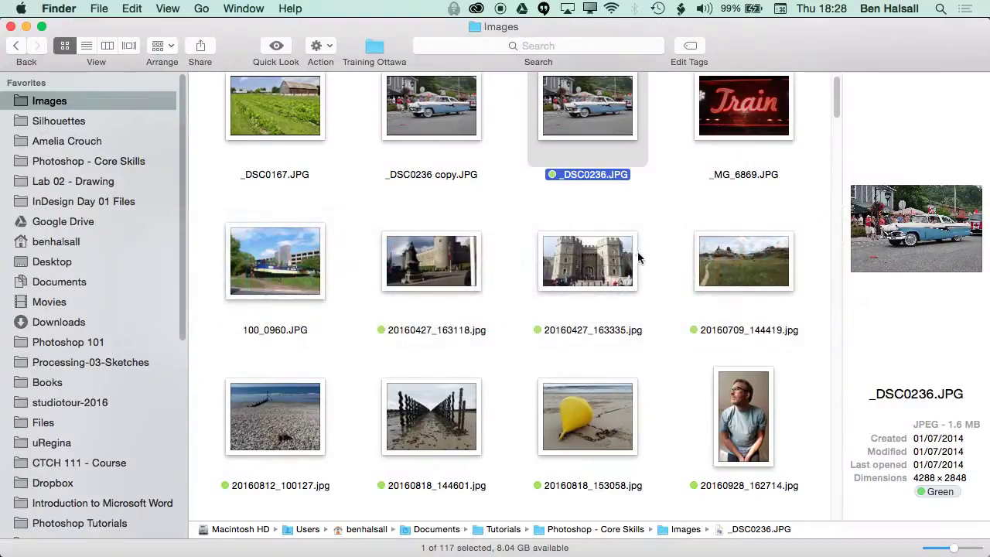
pyautogui.moveTo(864, 549)
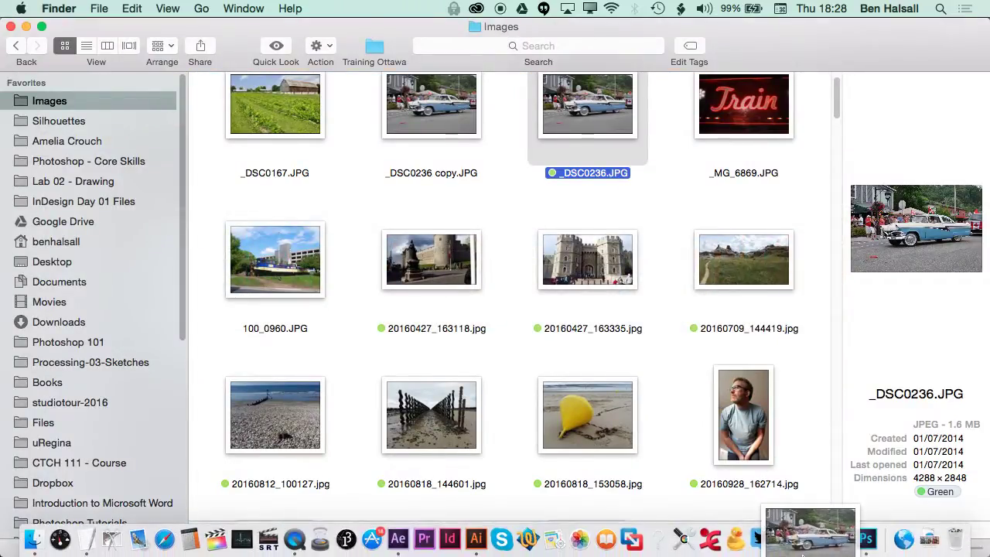
pyautogui.click(864, 549)
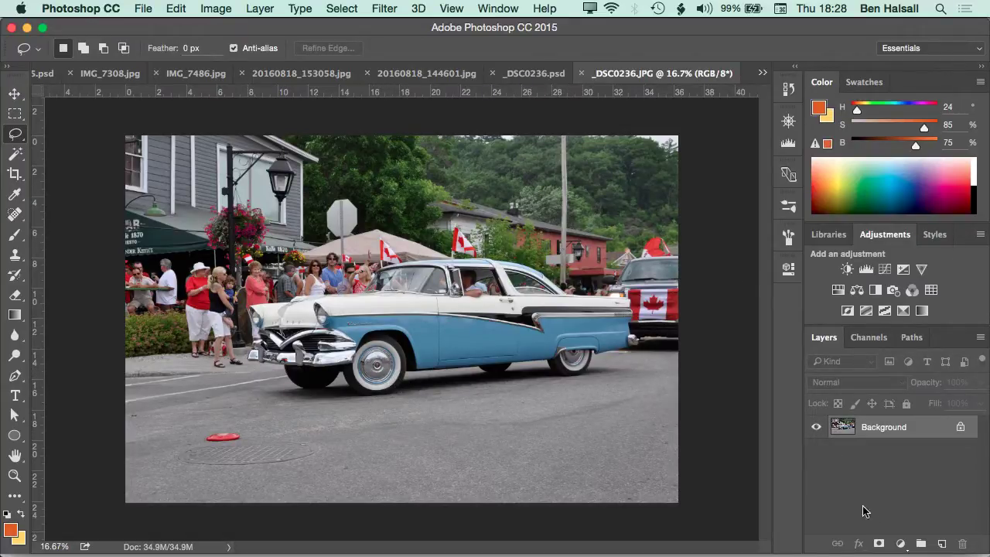
# - Add a Curves adjustment layer and shape its Blue channel by raising the shadows and lowering the highlights
pyautogui.click(900, 544)
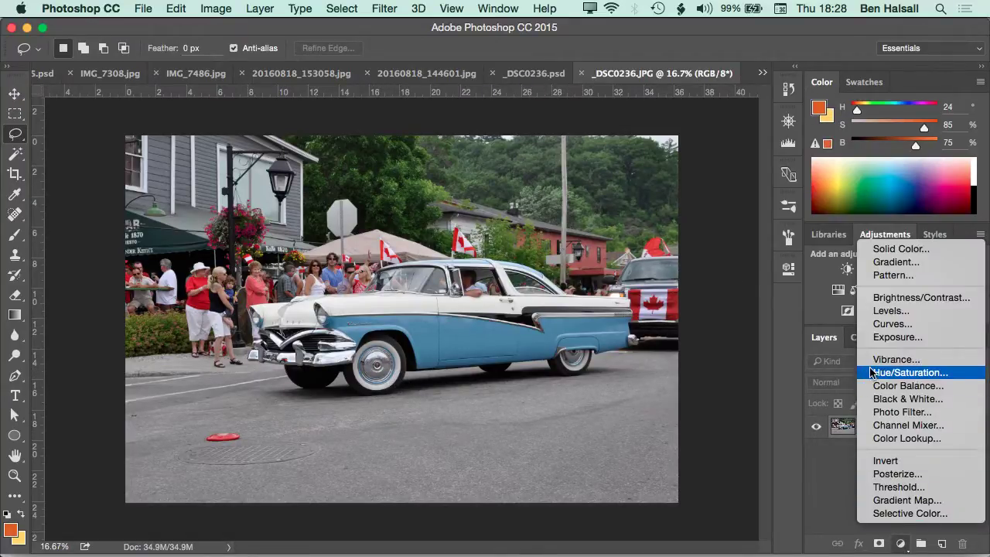
pyautogui.click(889, 323)
pyautogui.click(626, 331)
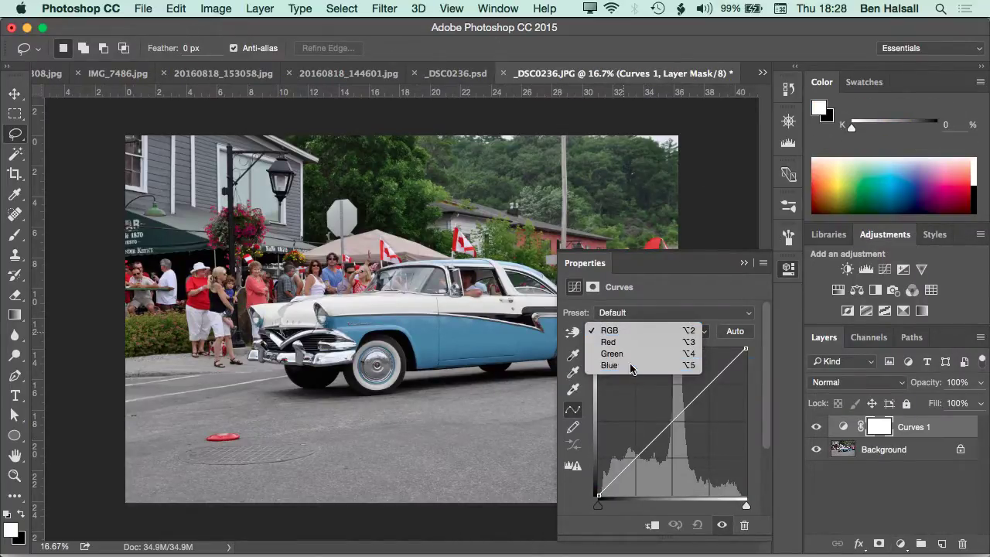
pyautogui.click(632, 365)
pyautogui.moveTo(618, 474); pyautogui.dragTo(616, 468)
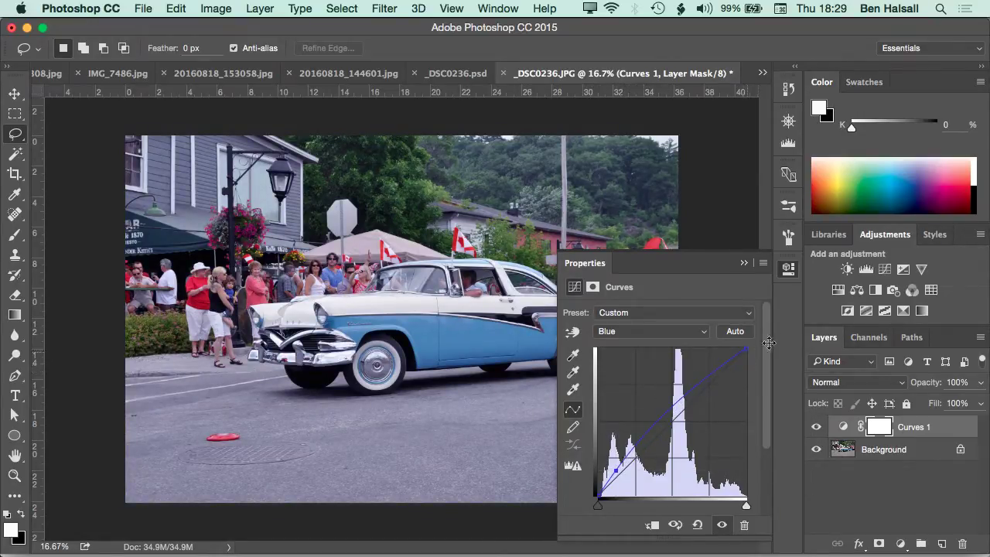
pyautogui.moveTo(722, 369); pyautogui.dragTo(723, 378)
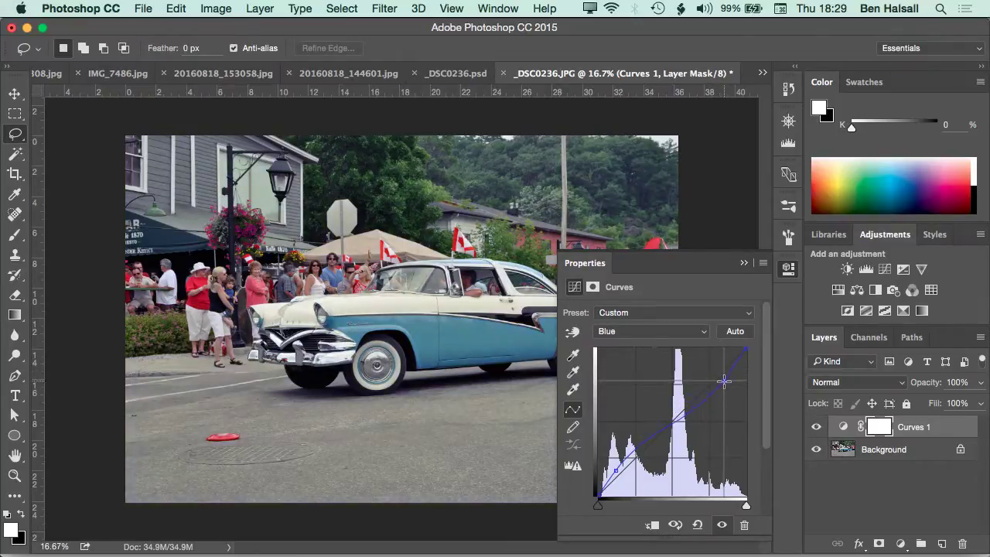
pyautogui.moveTo(621, 470); pyautogui.dragTo(616, 467)
pyautogui.moveTo(725, 380); pyautogui.dragTo(725, 378)
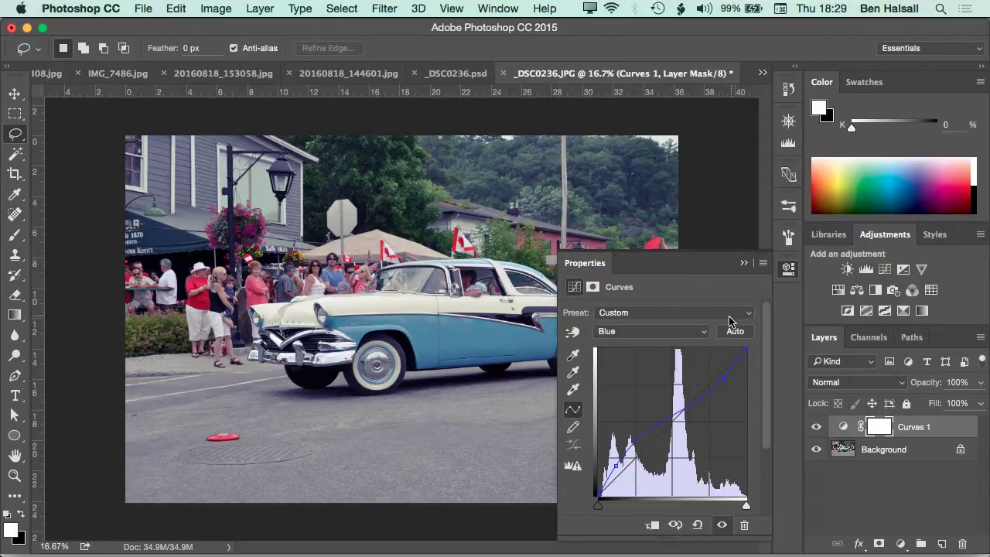
# - Raise the Red channel's midtones slightly, then compare the photo with the Curves 1 layer hidden and shown, leaving it visible
pyautogui.click(646, 333)
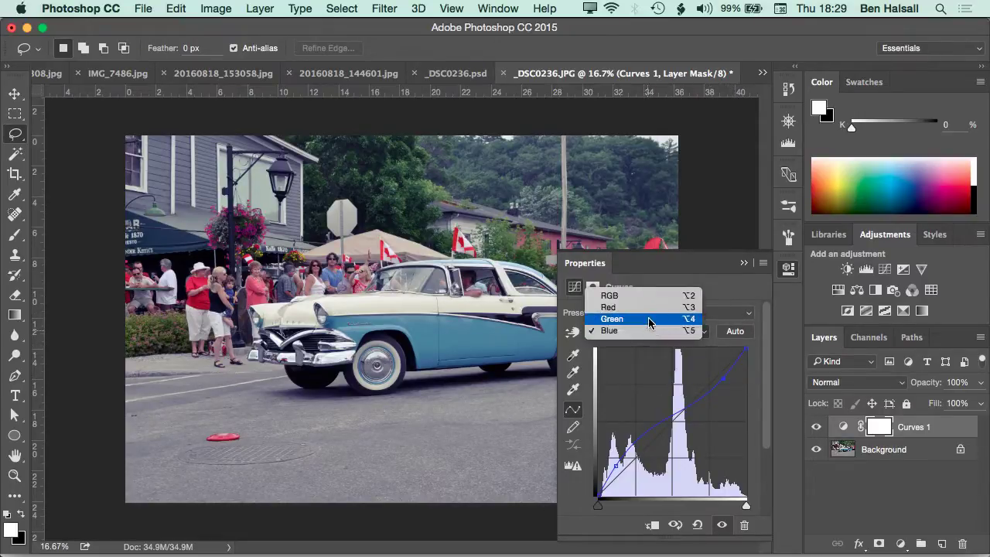
pyautogui.click(646, 311)
pyautogui.moveTo(671, 422)
pyautogui.mouseDown()
pyautogui.moveTo(671, 398)
pyautogui.moveTo(679, 428)
pyautogui.moveTo(672, 413)
pyautogui.mouseUp()
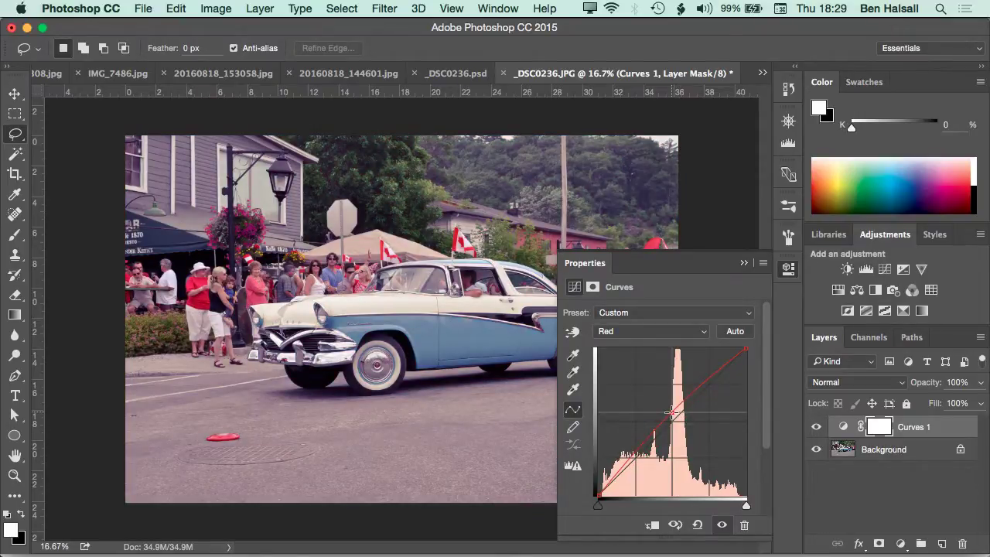
pyautogui.click(744, 264)
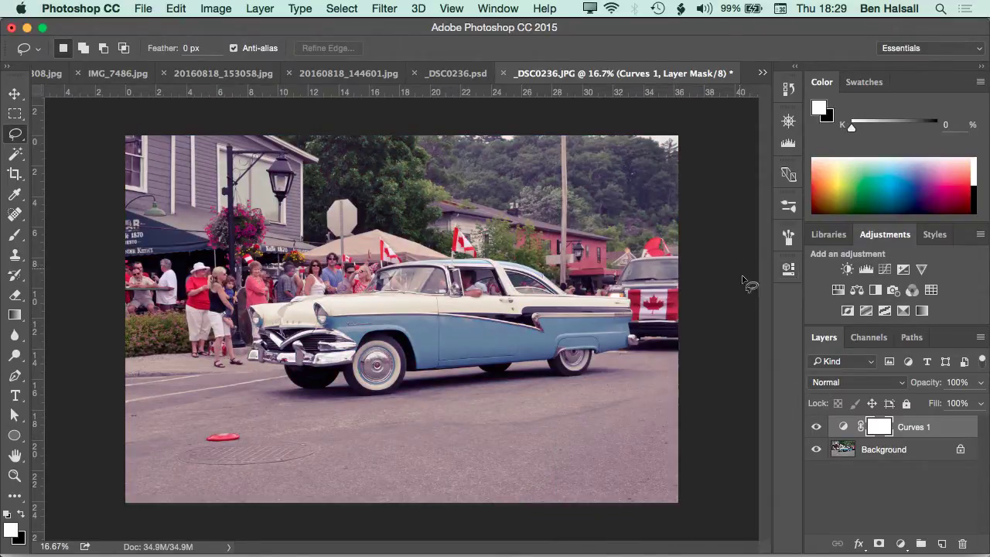
pyautogui.click(817, 428)
pyautogui.click(818, 427)
pyautogui.click(817, 428)
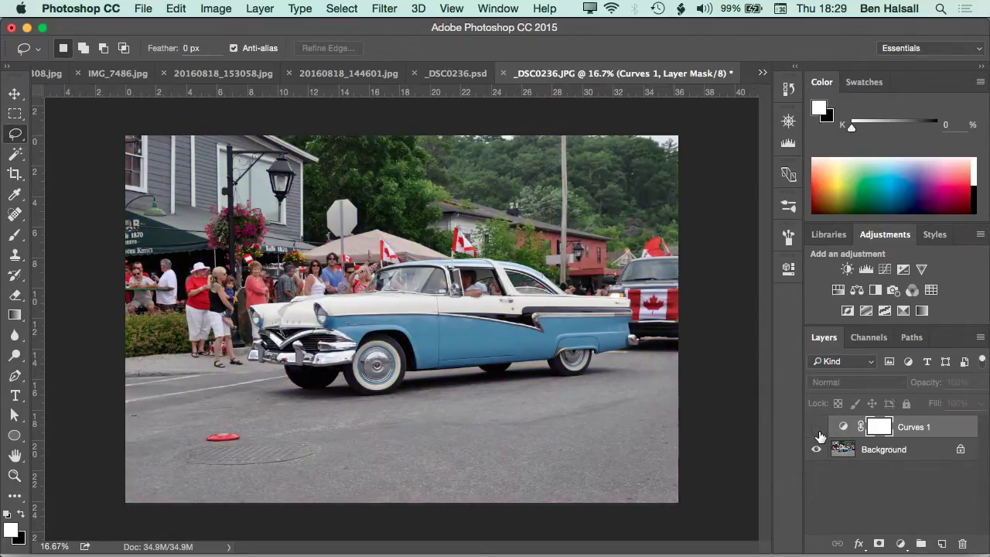
pyautogui.click(817, 428)
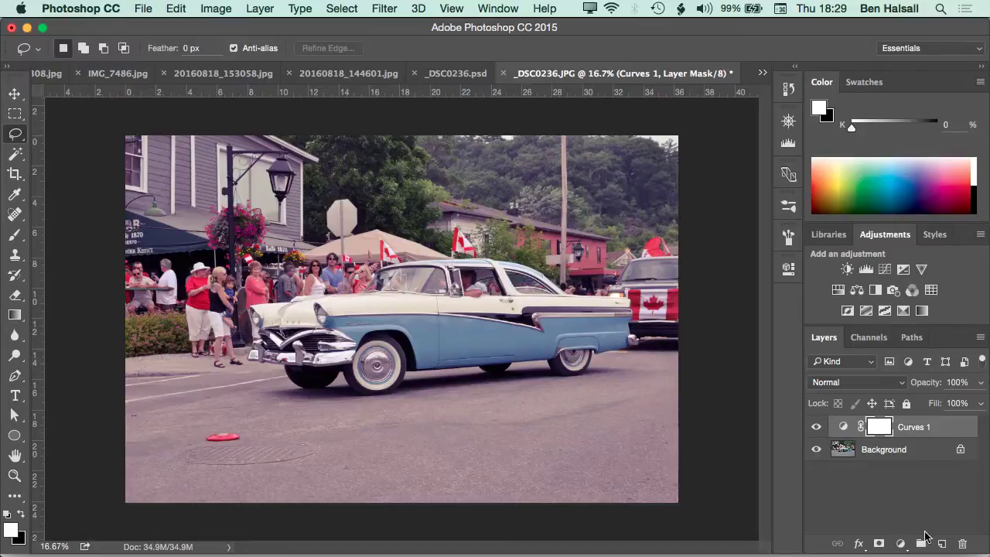
# - Add a new layer above Curves 1 and enlarge the Brush to 3700 px, undoing the trial stroke
pyautogui.click(941, 543)
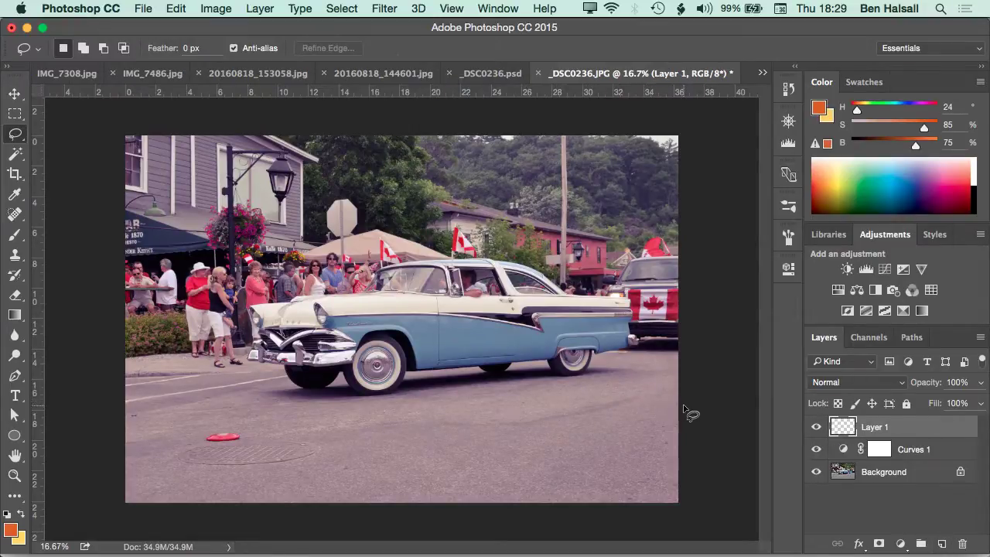
pyautogui.press('b')
pyautogui.moveTo(597, 421); pyautogui.dragTo(719, 422)
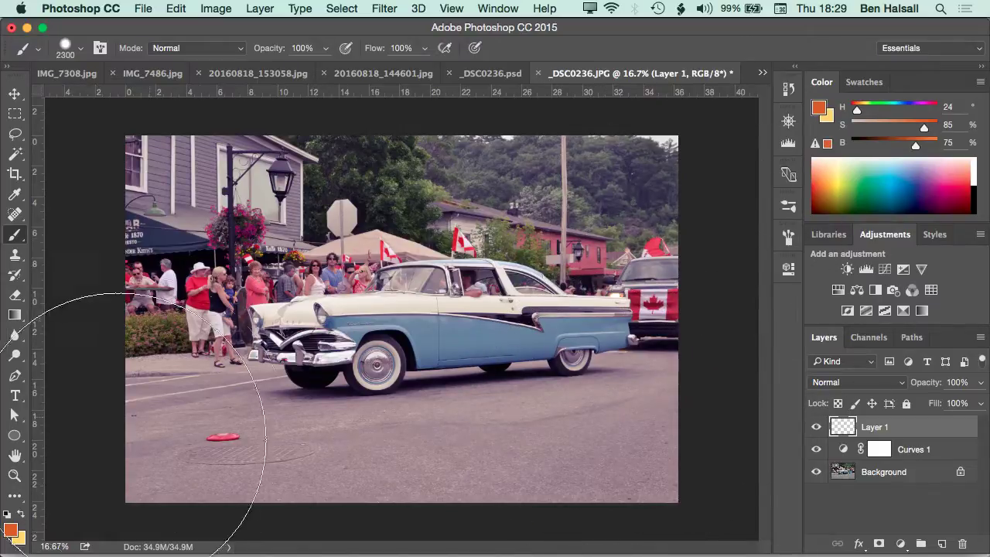
pyautogui.press(']')
pyautogui.press(']')
pyautogui.press(']')
pyautogui.moveTo(588, 433)
pyautogui.mouseDown()
pyautogui.moveTo(634, 379)
pyautogui.moveTo(619, 340)
pyautogui.mouseUp()
pyautogui.press('super+z')
pyautogui.press(']')
pyautogui.press(']')
pyautogui.press(']')
pyautogui.press(']')
pyautogui.press(']')
pyautogui.press(']')
pyautogui.press(']')
pyautogui.press(']')
pyautogui.press(']')
pyautogui.press(']')
pyautogui.press(']')
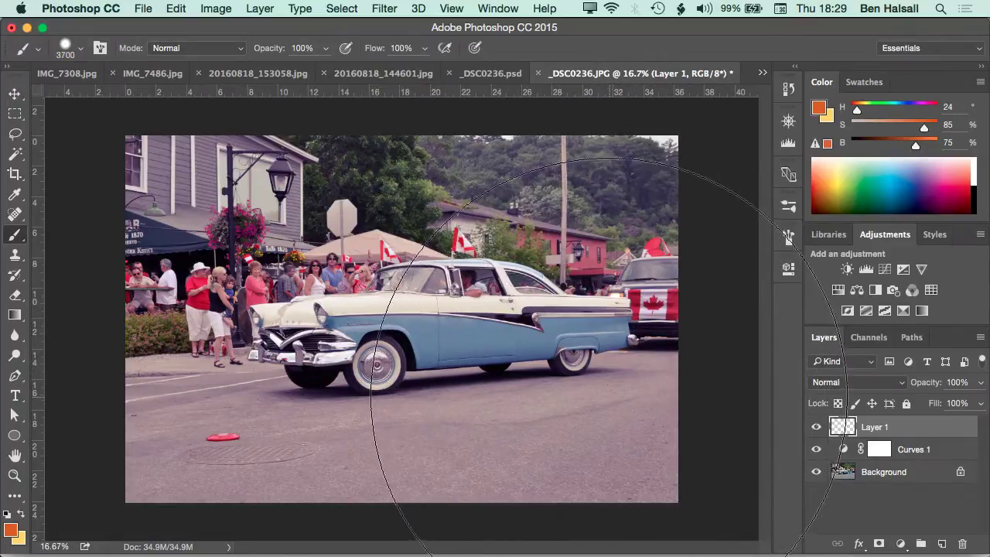
pyautogui.click(615, 397)
pyautogui.click(208, 213)
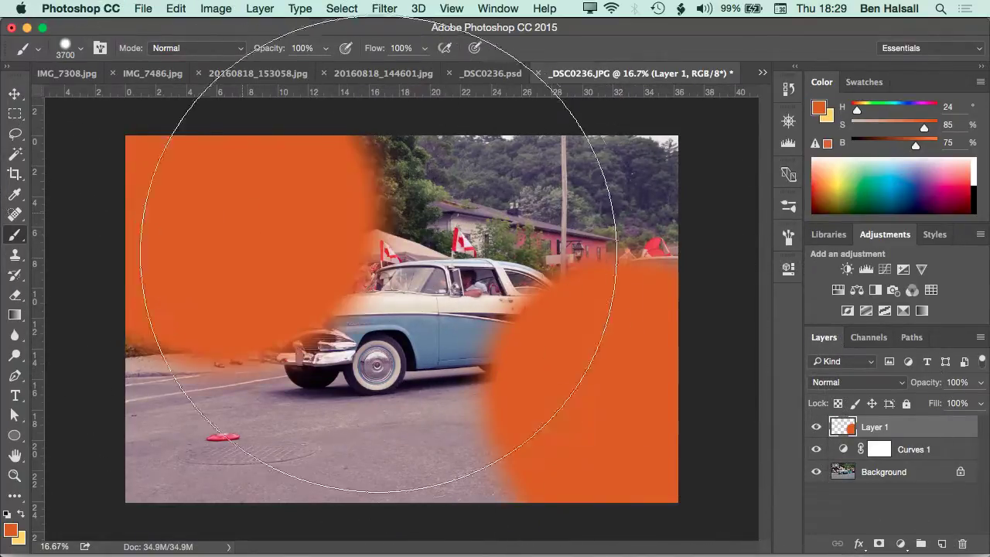
pyautogui.press('super+alt+z')
pyautogui.press('super+alt+z')
# - Lower the brush hardness and paint a soft orange glow in the photo's lower-right corner and a yellow one in its lower-left
pyautogui.rightClick(606, 371)
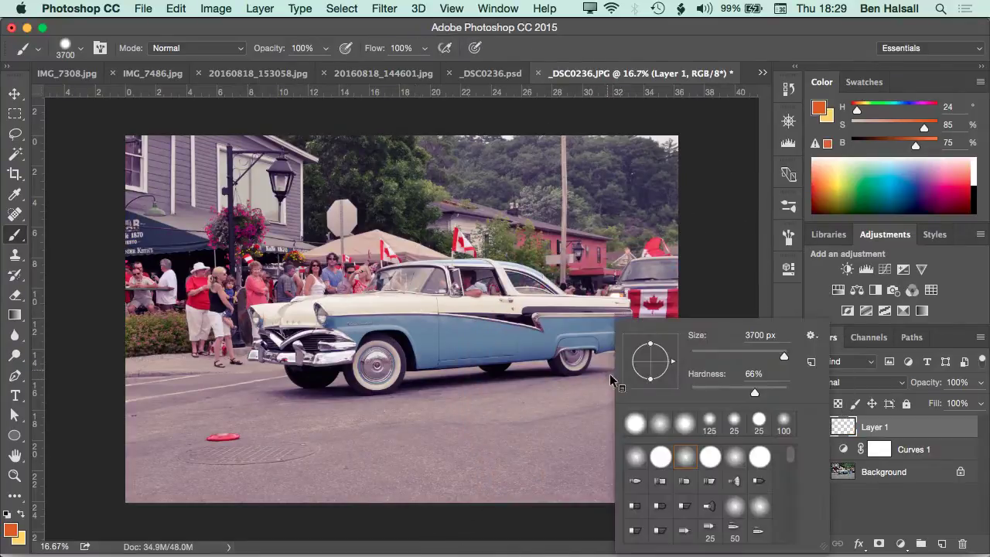
pyautogui.click(701, 392)
pyautogui.click(590, 412)
pyautogui.click(586, 420)
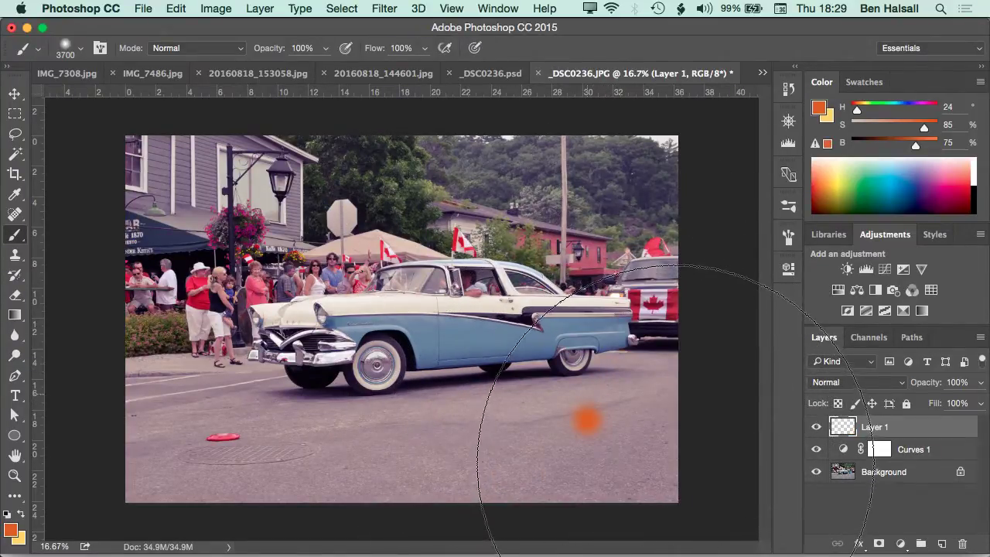
pyautogui.click(667, 460)
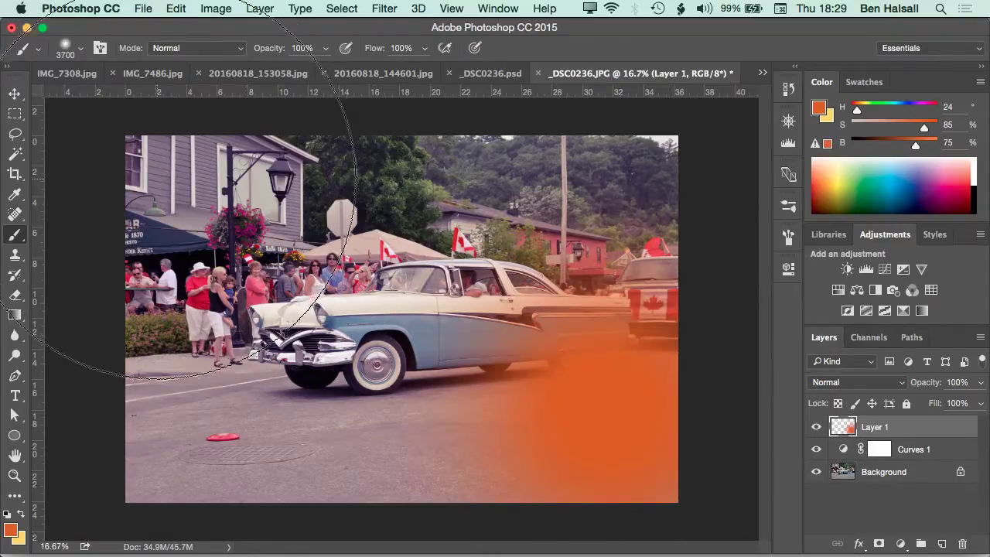
pyautogui.click(21, 513)
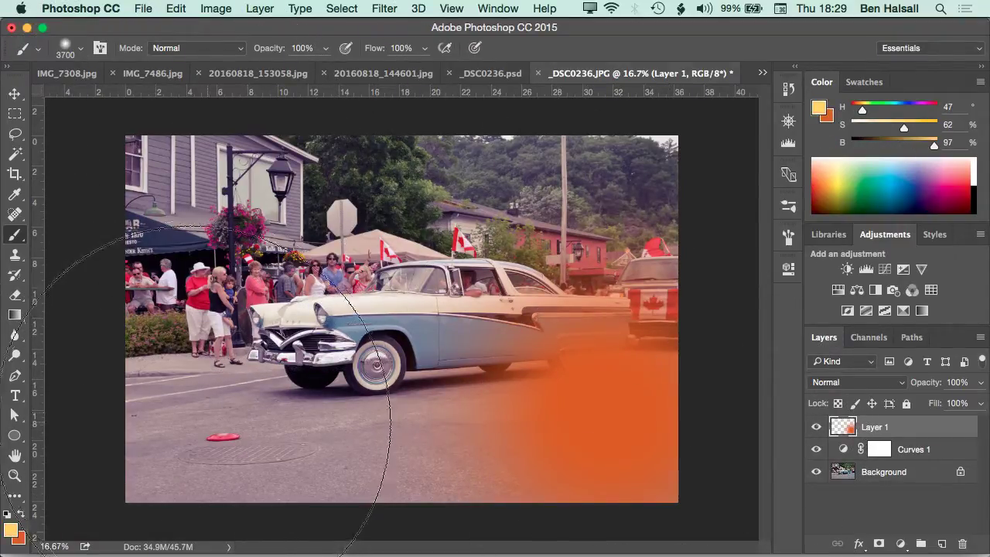
pyautogui.click(199, 422)
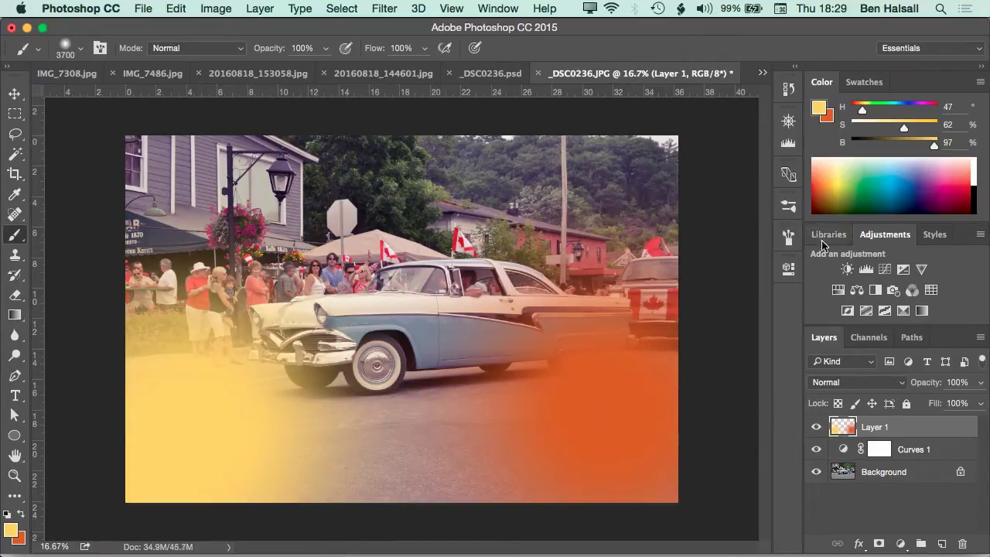
# - Set Layer 1's blend mode to Screen and add a yellow glow over the building in the photo's upper-left corner
pyautogui.click(854, 382)
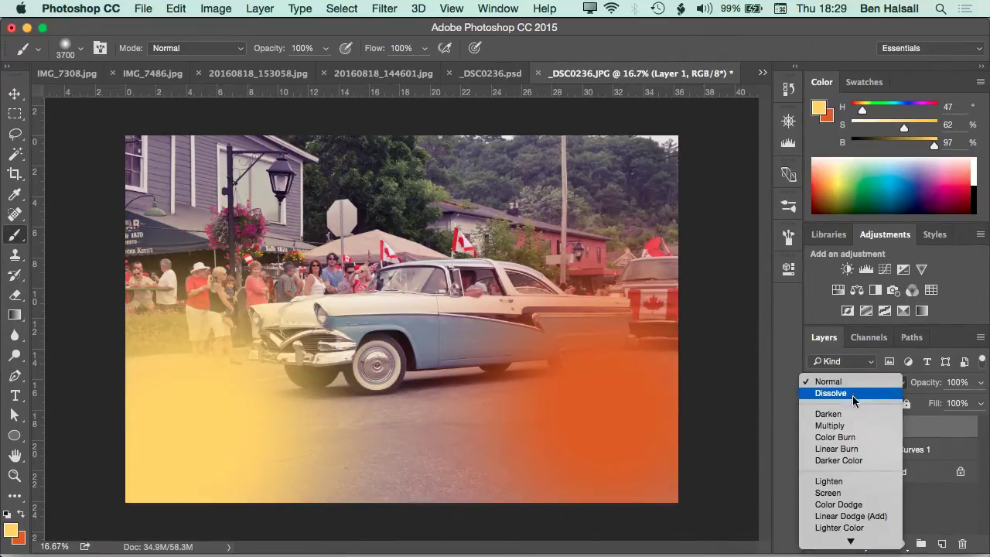
pyautogui.moveTo(861, 546)
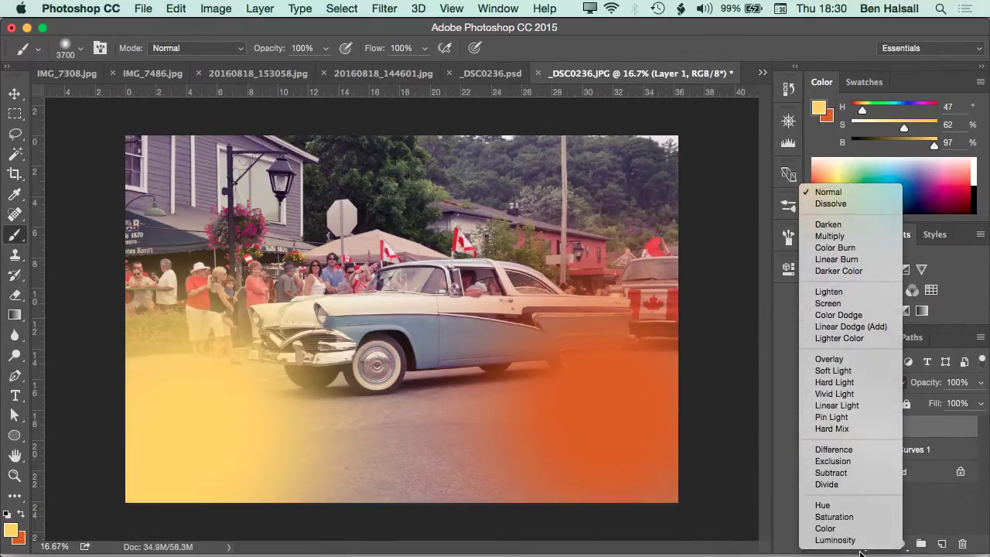
pyautogui.click(840, 304)
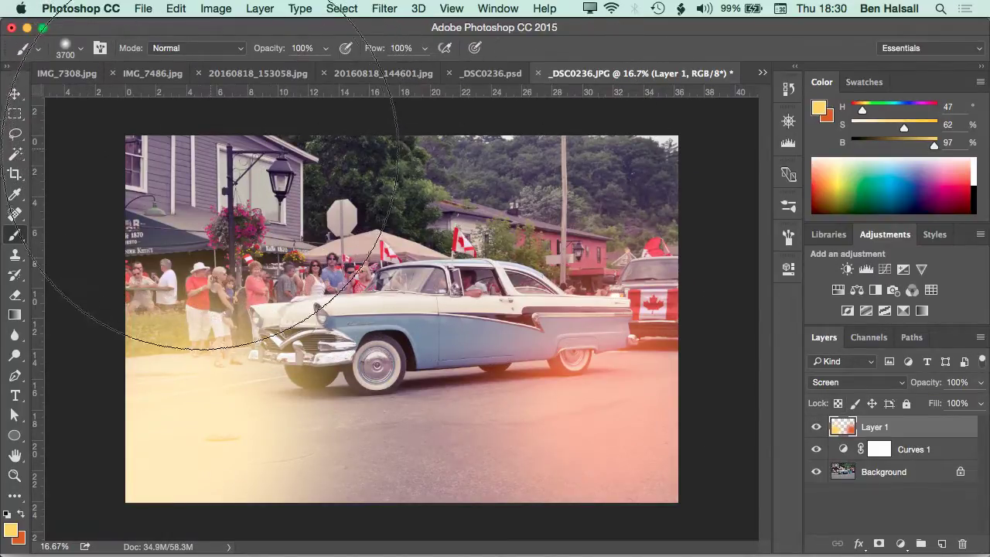
pyautogui.click(221, 205)
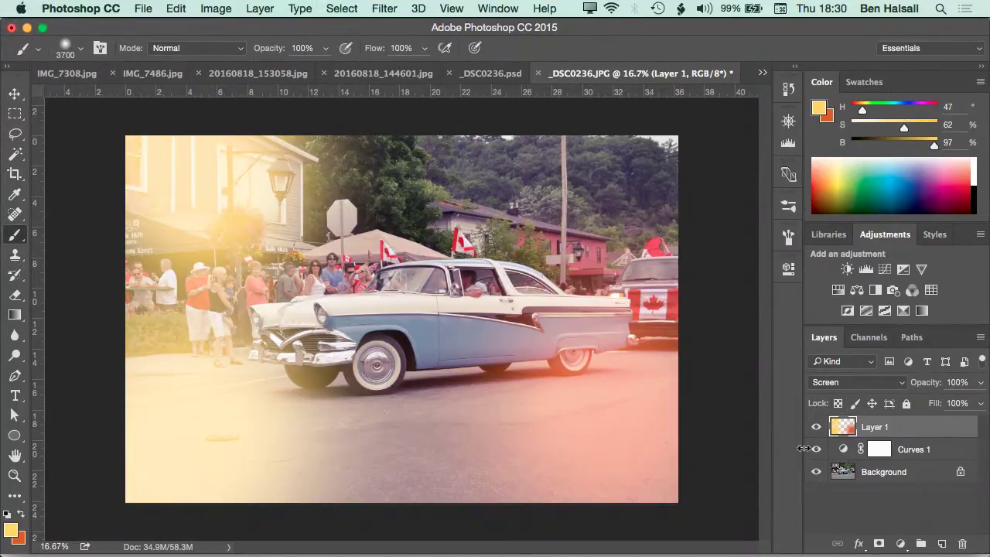
# - Reduce Layer 1's opacity to 53%
pyautogui.click(981, 382)
pyautogui.moveTo(967, 404); pyautogui.dragTo(941, 406)
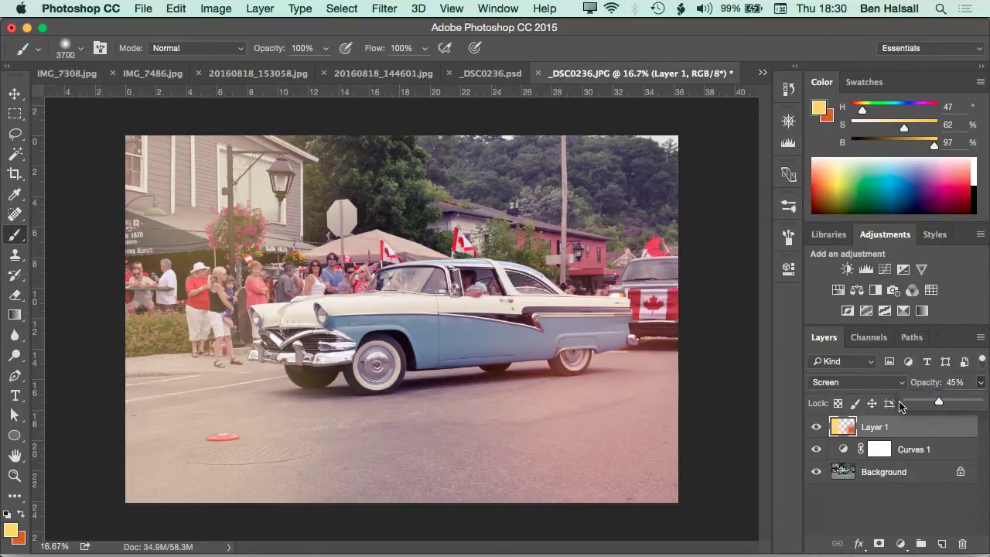
pyautogui.moveTo(947, 403); pyautogui.dragTo(944, 403)
# - Shrink the brush to 2100 px and paint a yellow glow over the trees in the photo's upper-right corner
pyautogui.press('[')
pyautogui.press('[')
pyautogui.press('[')
pyautogui.press('[')
pyautogui.press('[')
pyautogui.press('[')
pyautogui.press('[')
pyautogui.press('[')
pyautogui.press('[')
pyautogui.press('[')
pyautogui.press('[')
pyautogui.press('[')
pyautogui.press('[')
pyautogui.press('[')
pyautogui.press('[')
pyautogui.press('[')
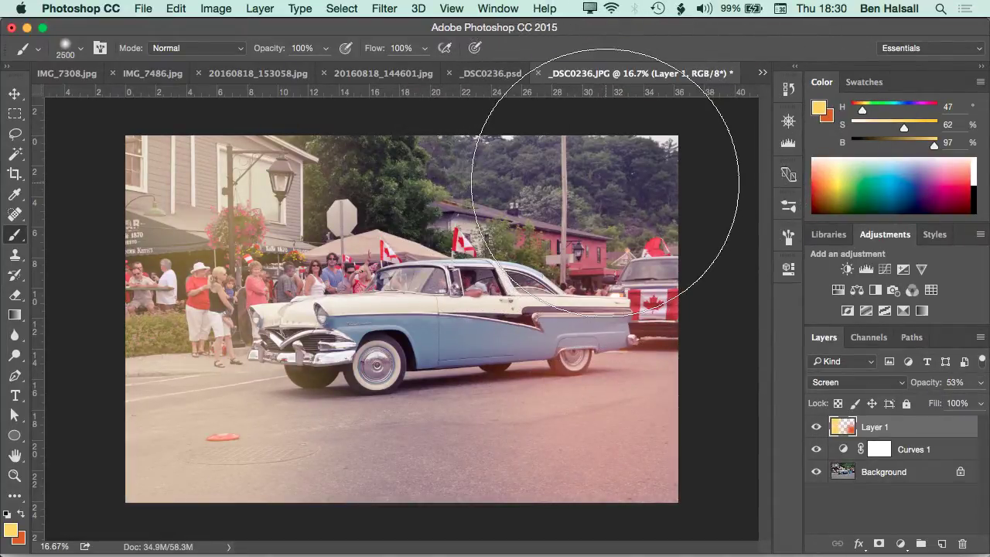
pyautogui.moveTo(612, 197); pyautogui.dragTo(685, 167)
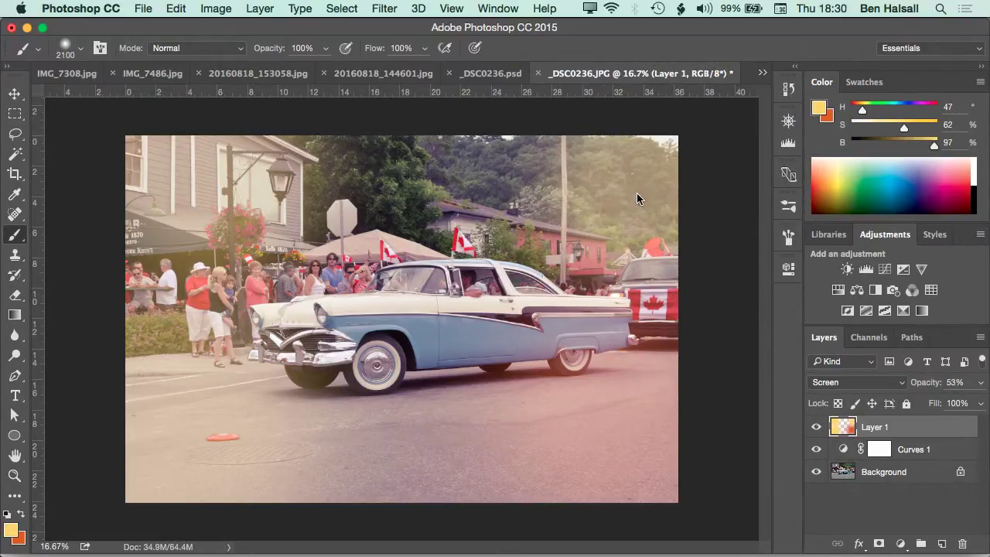
# - Choose a yellow-green foreground colour (H 65, S 54, B 88) and dab it over the trees in the photo's upper-right corner
pyautogui.click(850, 173)
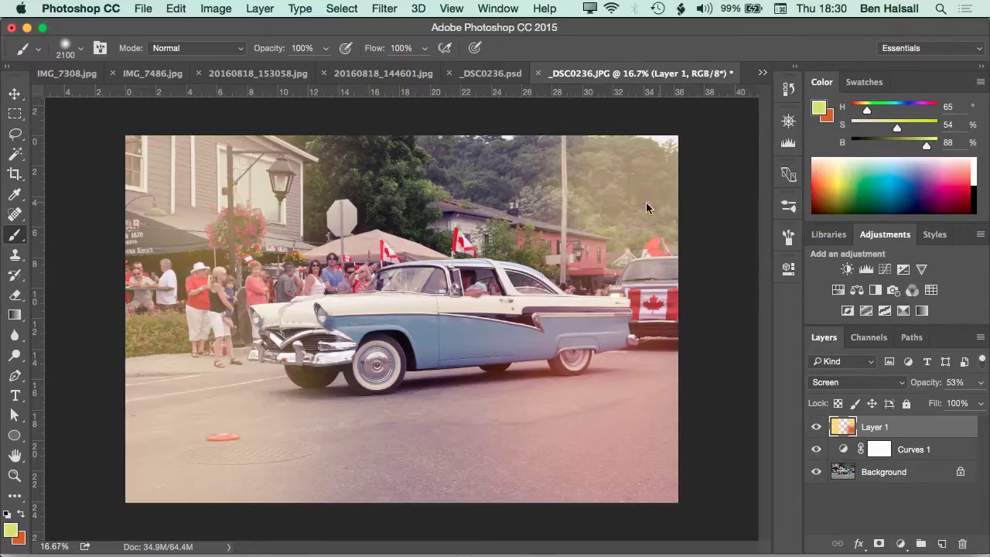
pyautogui.click(665, 166)
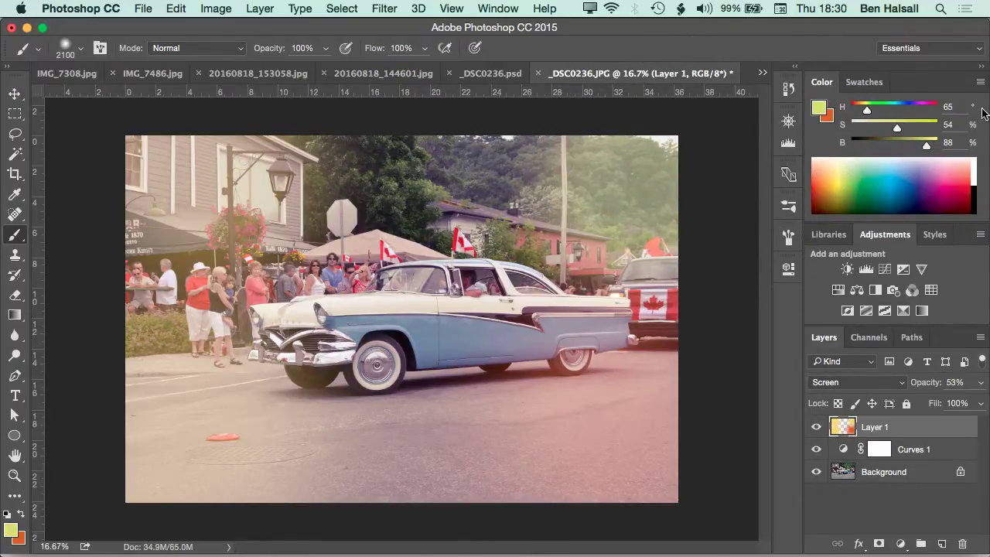
pyautogui.press('super+minus')
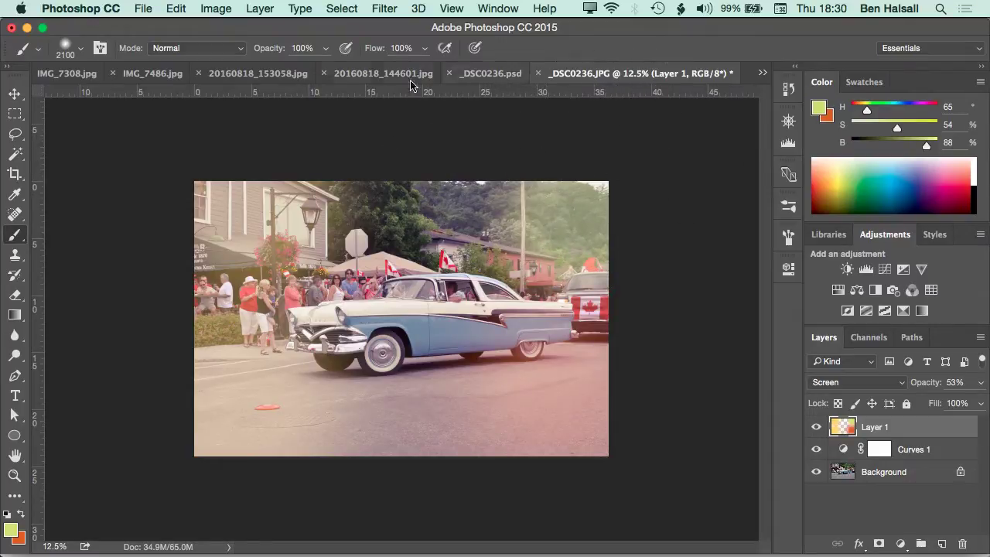
pyautogui.press('super+Tab')
pyautogui.click(362, 306)
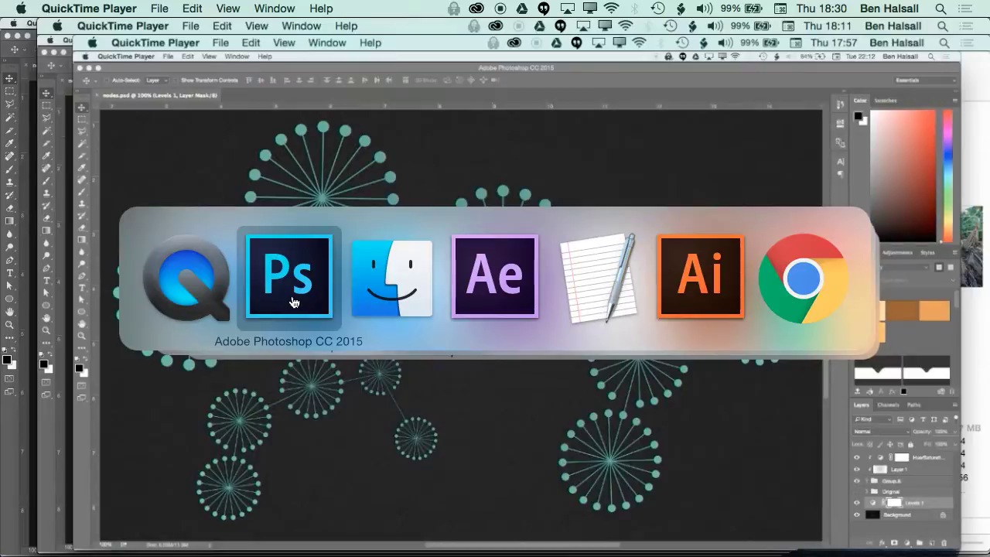
pyautogui.click(291, 300)
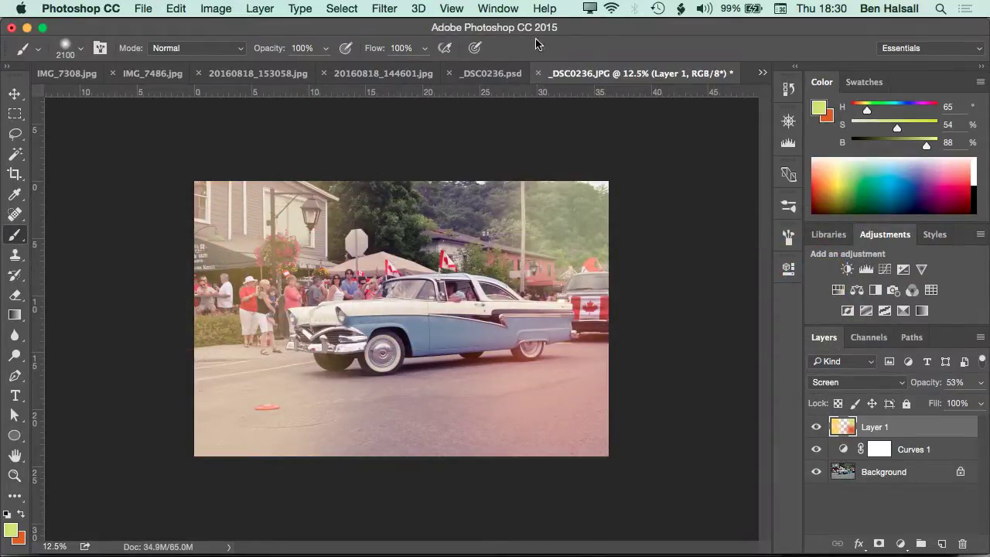